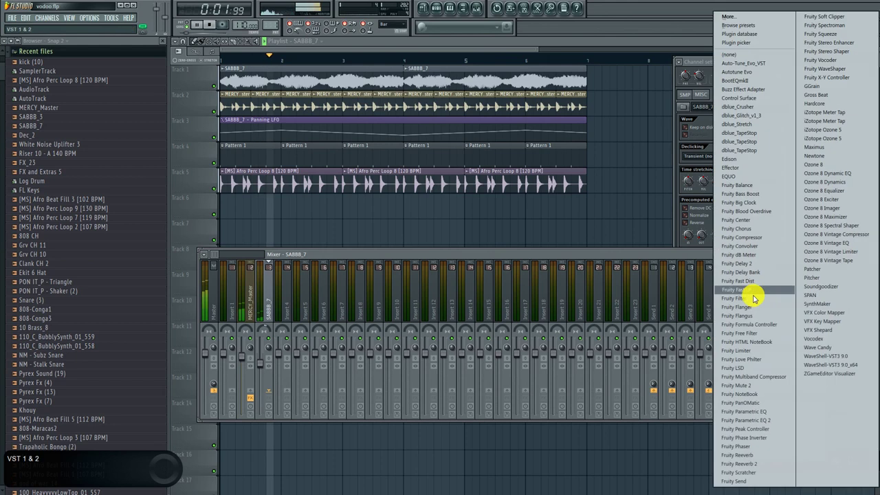
# Insert Fruity Parametric EQ 2 on the SABBB_7 mixer track and apply a preset that combines a low cut with an 18kHz cut.
pyautogui.click(754, 421)
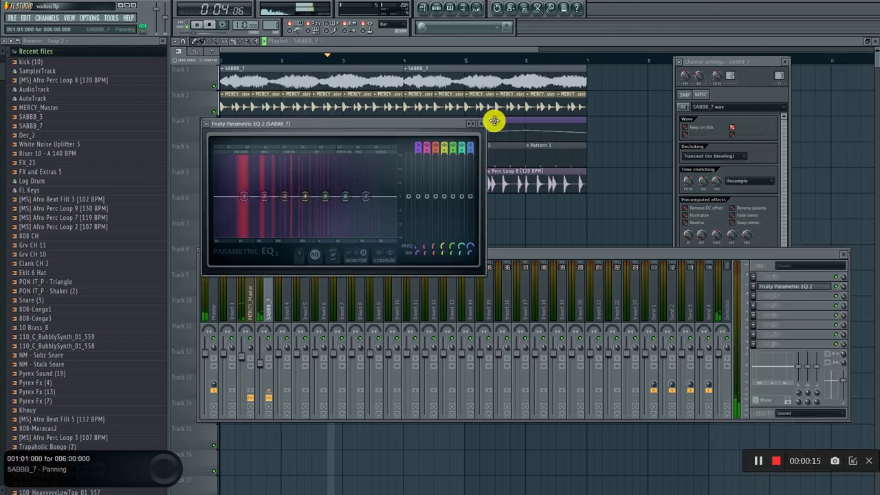
pyautogui.click(474, 127)
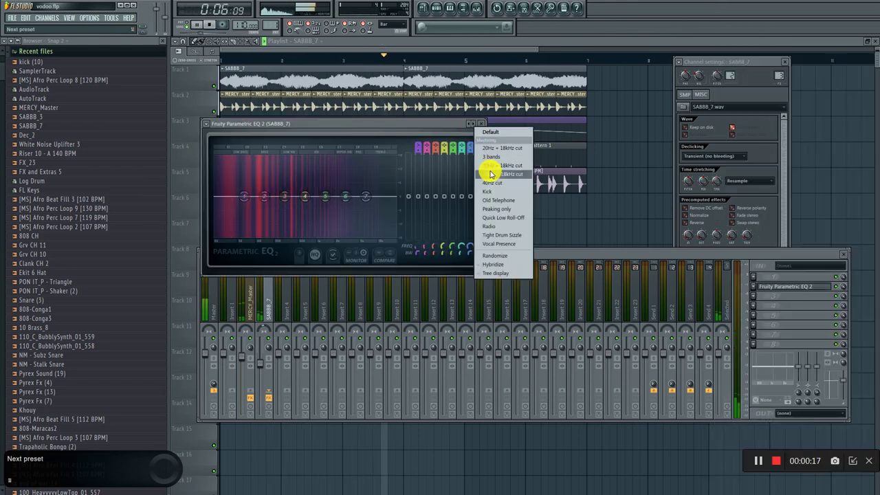
pyautogui.click(483, 167)
pyautogui.moveTo(244, 186)
pyautogui.mouseDown()
pyautogui.moveTo(224, 200)
pyautogui.moveTo(239, 197)
pyautogui.mouseUp()
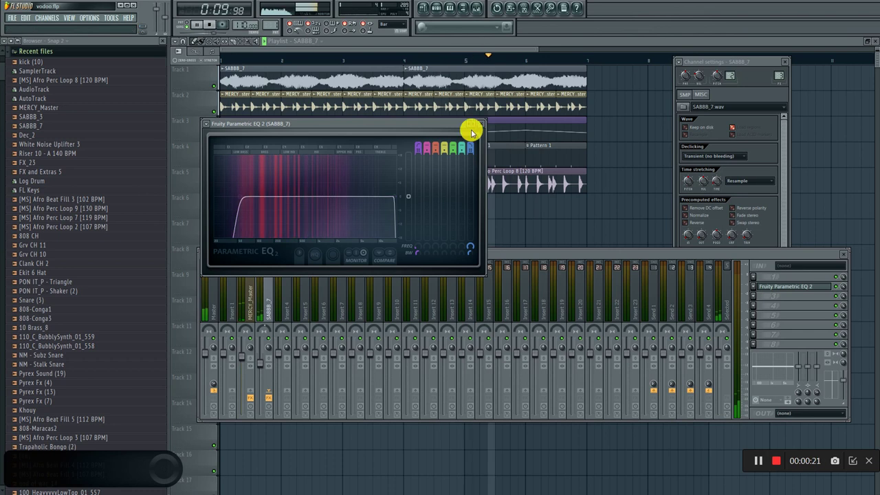
pyautogui.click(480, 123)
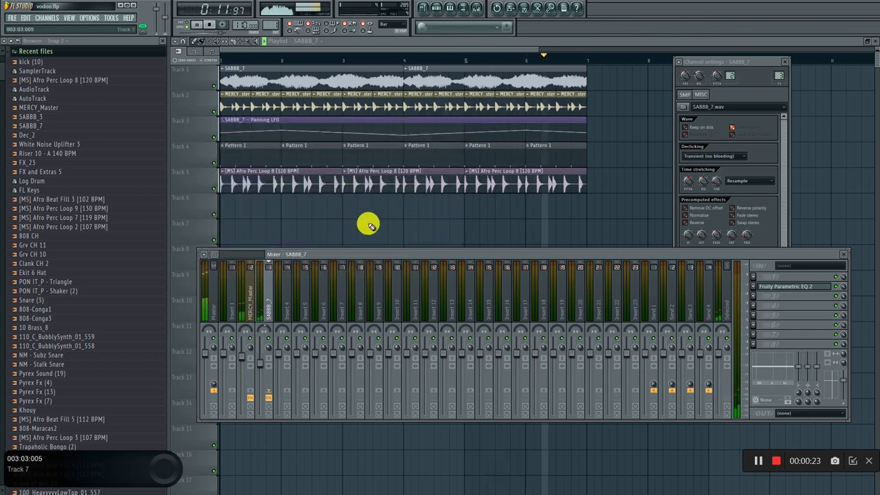
# Add a reFX Nexus instrument channel to the project and close its plugin window.
pyautogui.click(48, 19)
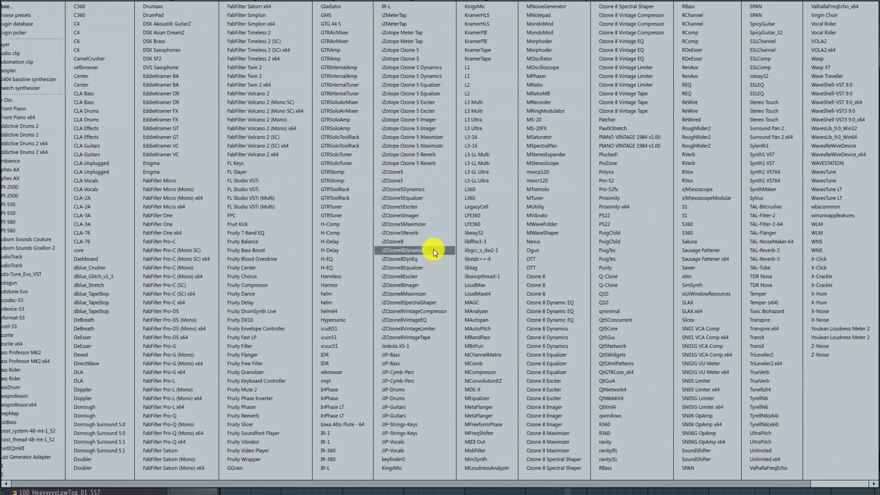
pyautogui.click(536, 241)
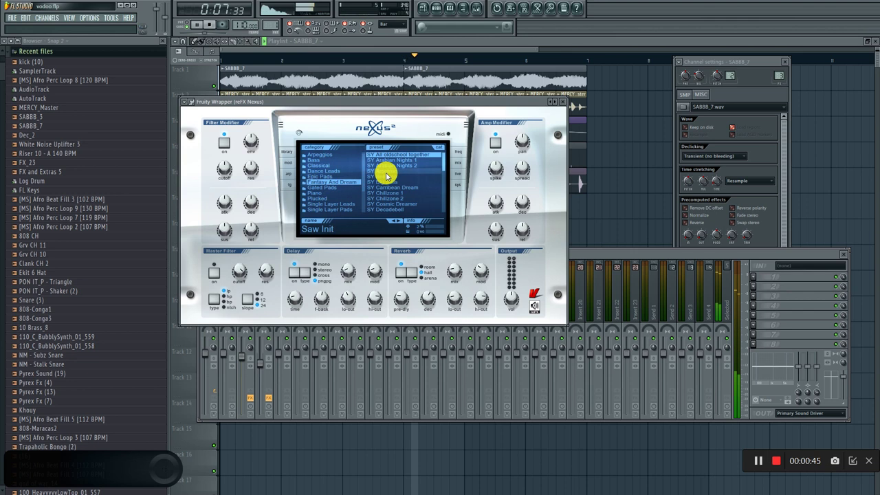
pyautogui.click(561, 101)
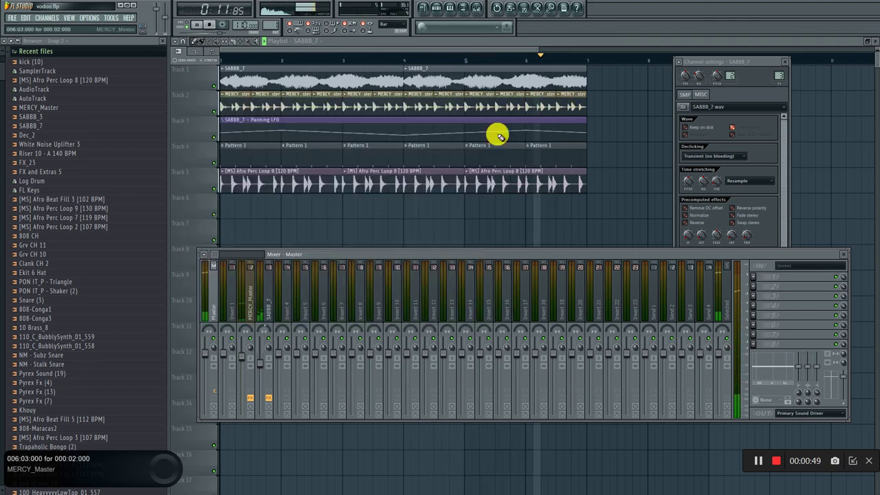
# Add an FL Keys instrument channel and close all the open plugin and mixer windows.
pyautogui.click(43, 17)
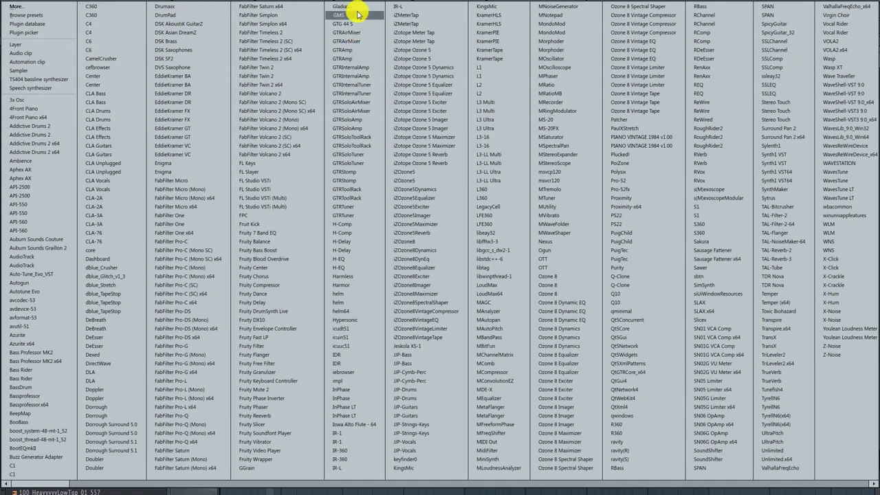
pyautogui.click(265, 165)
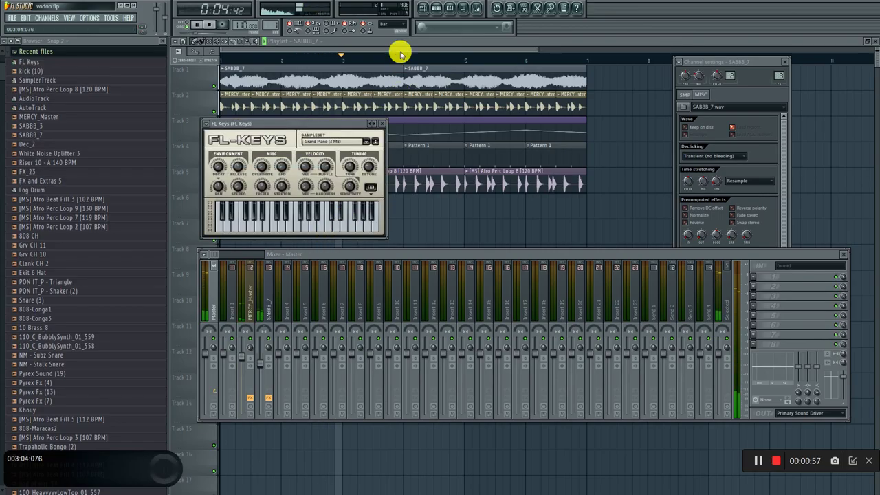
pyautogui.press('F12')
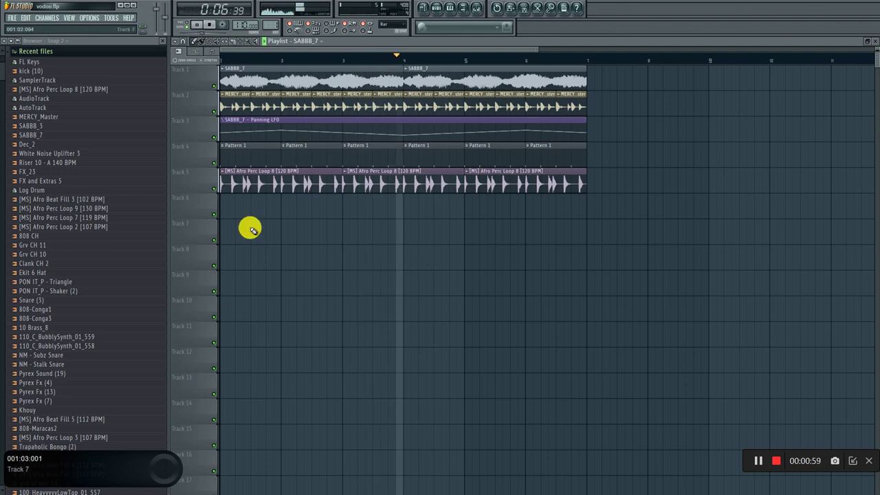
# Place a Pattern 2 clip at bar 1 on Track 6 and extend it to the end of bar 6.
pyautogui.scroll(1, 269, 28)
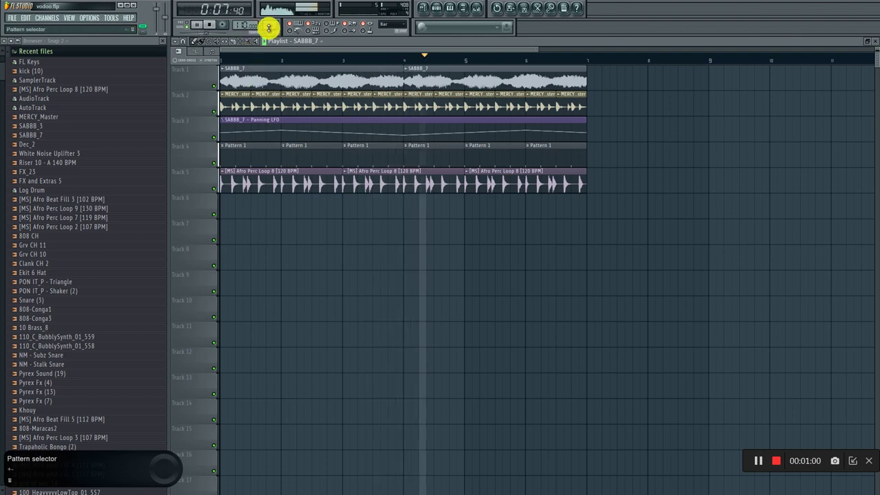
pyautogui.click(231, 206)
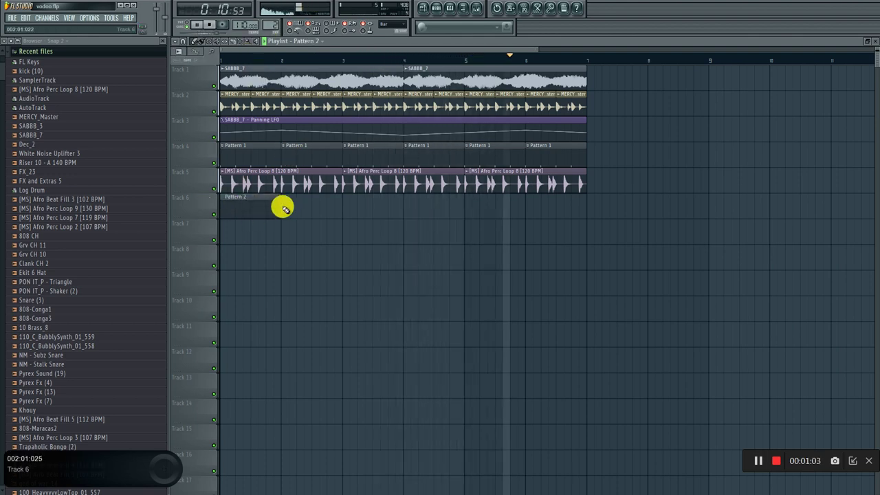
pyautogui.moveTo(281, 206); pyautogui.dragTo(583, 216)
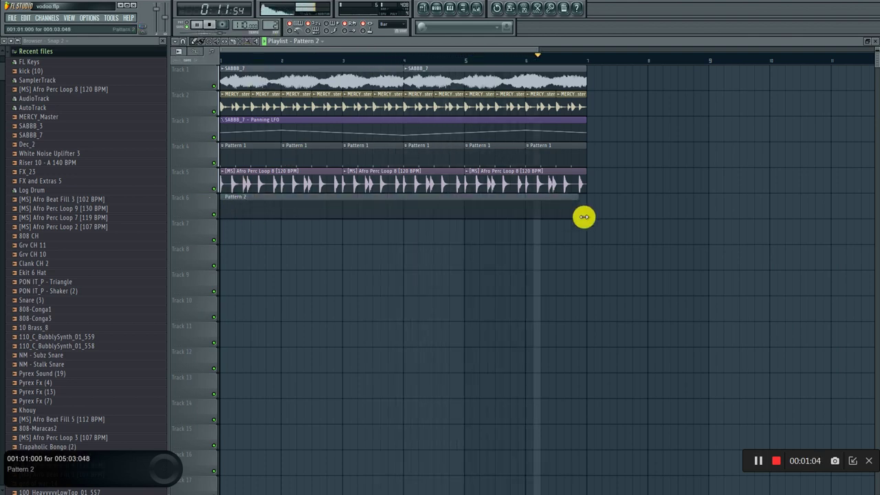
# Open the FL Keys piano roll in Pattern 2, audition keys against the track, and place an E4 note at the start of bar 1.
pyautogui.doubleClick(303, 211)
pyautogui.rightClick(422, 210)
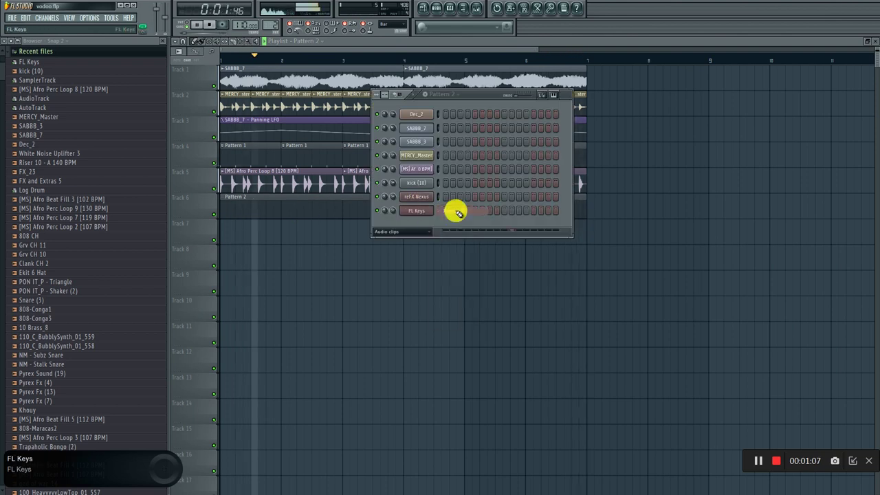
pyautogui.click(454, 213)
pyautogui.press('space')
pyautogui.click(189, 240)
pyautogui.press('space')
pyautogui.click(197, 241)
pyautogui.press('space')
pyautogui.press('space')
pyautogui.moveTo(226, 272); pyautogui.dragTo(211, 310)
pyautogui.scroll(-2, 424, 55)
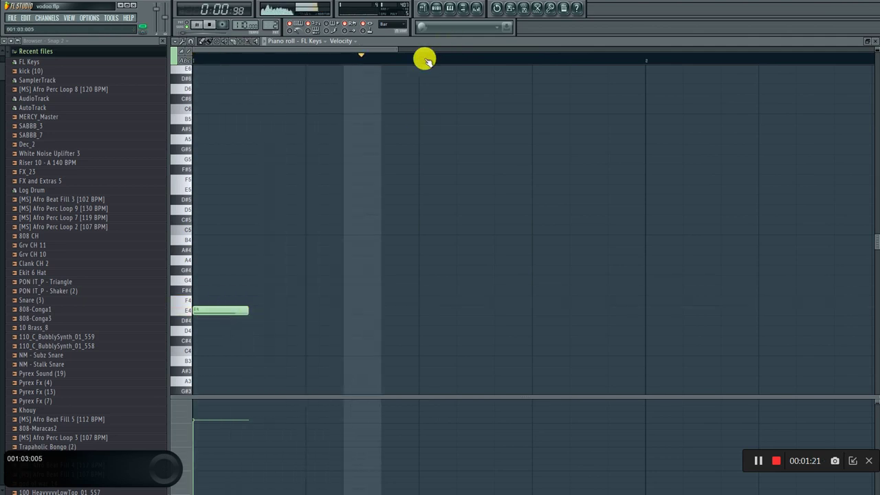
# Add a half-beat note on beat 4 of bar 1, tune it to G#4, and audition it with playback.
pyautogui.press('space')
pyautogui.press('space')
pyautogui.click(369, 290)
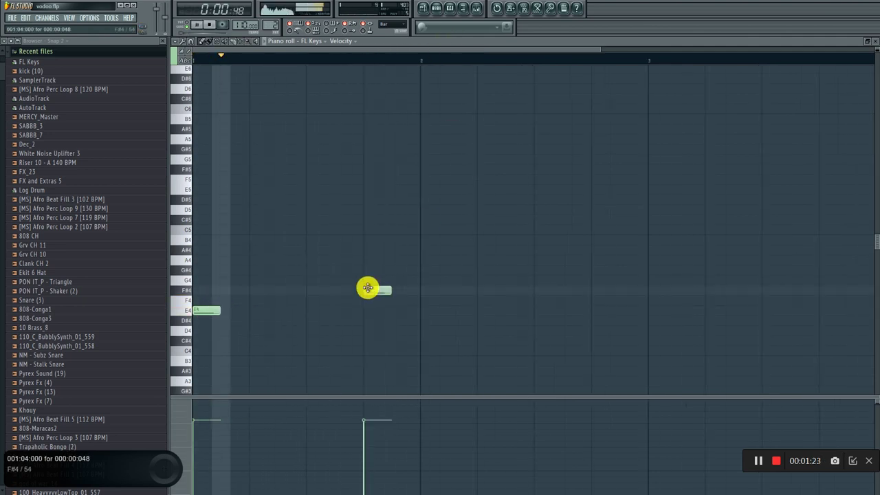
pyautogui.press('space')
pyautogui.click(372, 287)
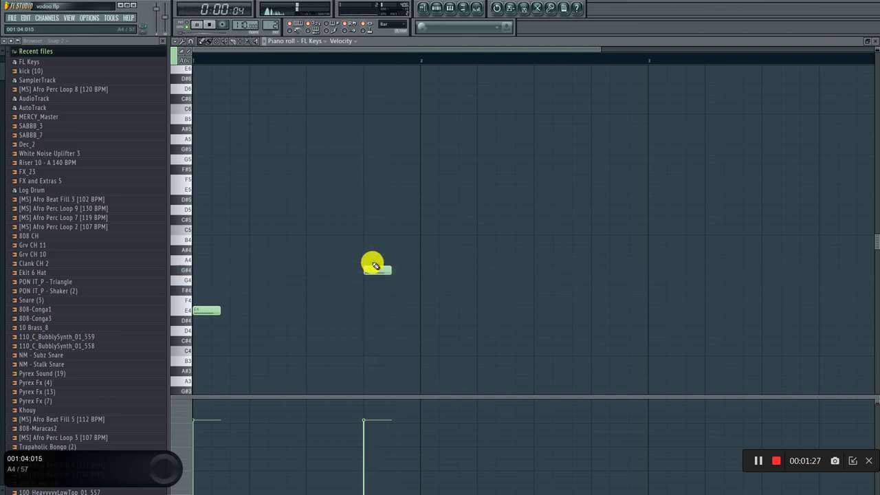
pyautogui.press('space')
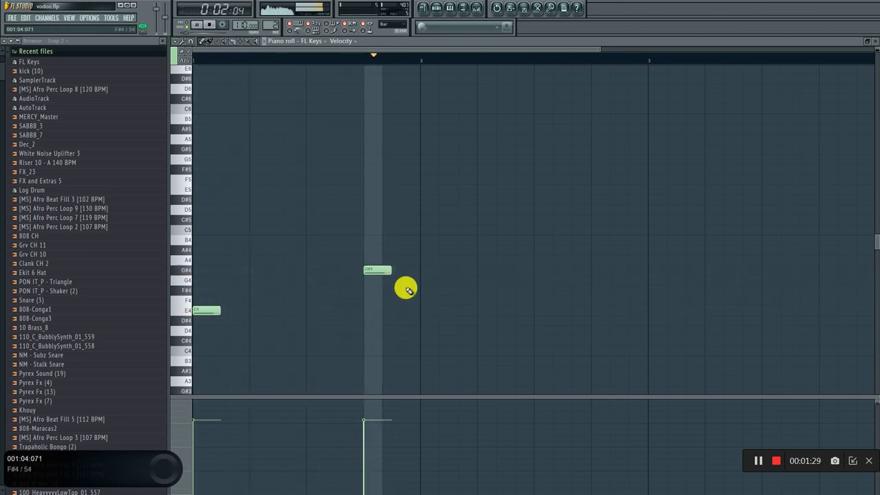
# Add a B4 note in bar 2, delete the extra overlapping C5 note, and play the melody.
pyautogui.press('space')
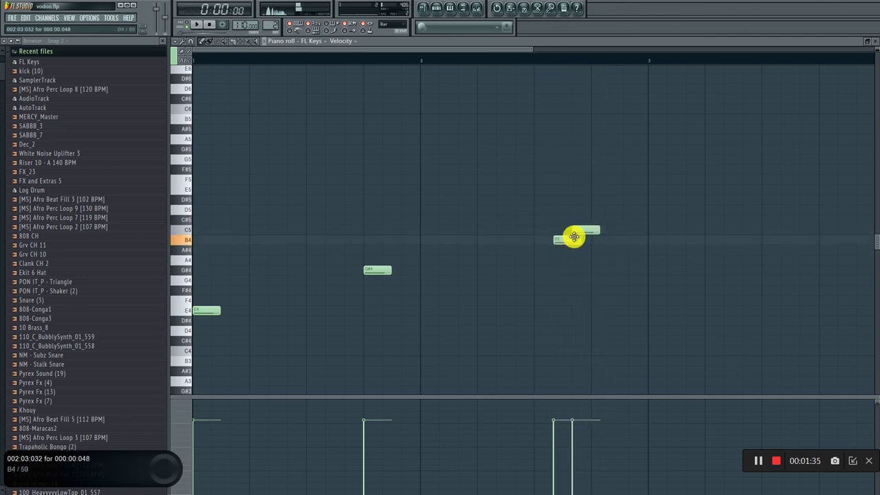
pyautogui.rightClick(584, 234)
pyautogui.press('space')
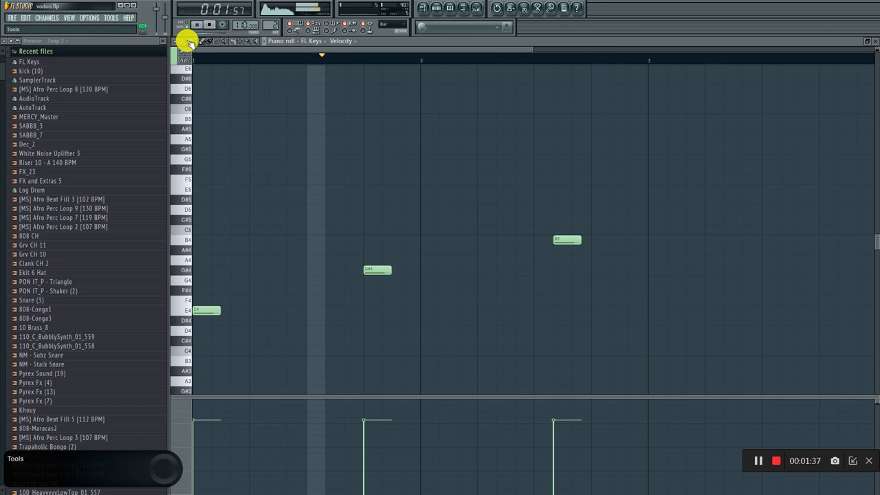
# Set the piano roll snap to 1/2 beat and move the B4 note to halfway through beat 3 of bar 2.
pyautogui.click(184, 44)
pyautogui.click(192, 39)
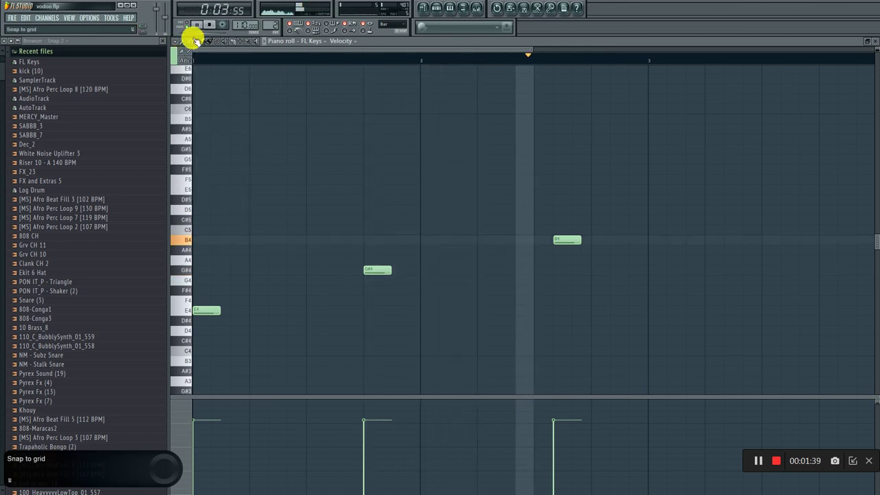
pyautogui.click(193, 41)
pyautogui.click(207, 162)
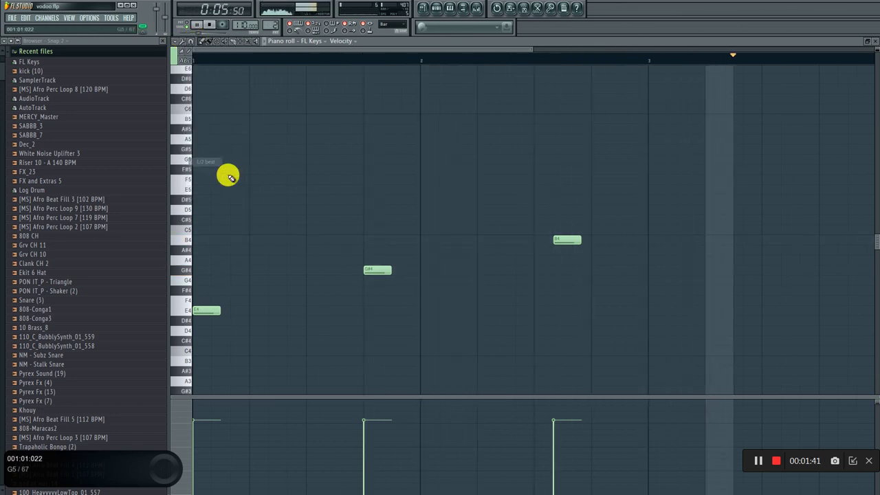
pyautogui.moveTo(548, 239); pyautogui.dragTo(564, 242)
pyautogui.press('space')
pyautogui.press('space')
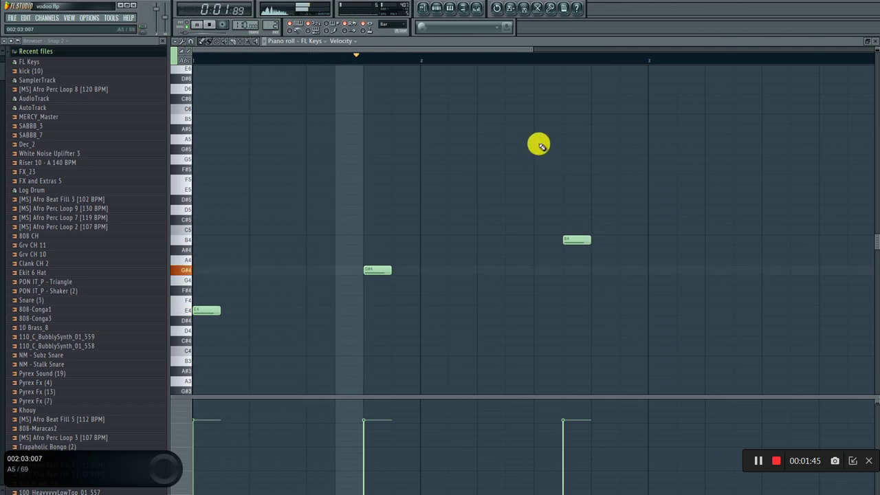
# Add a fourth note on beat 3 of bar 3, tune it to A4, and audition the melody.
pyautogui.moveTo(397, 50); pyautogui.dragTo(467, 53)
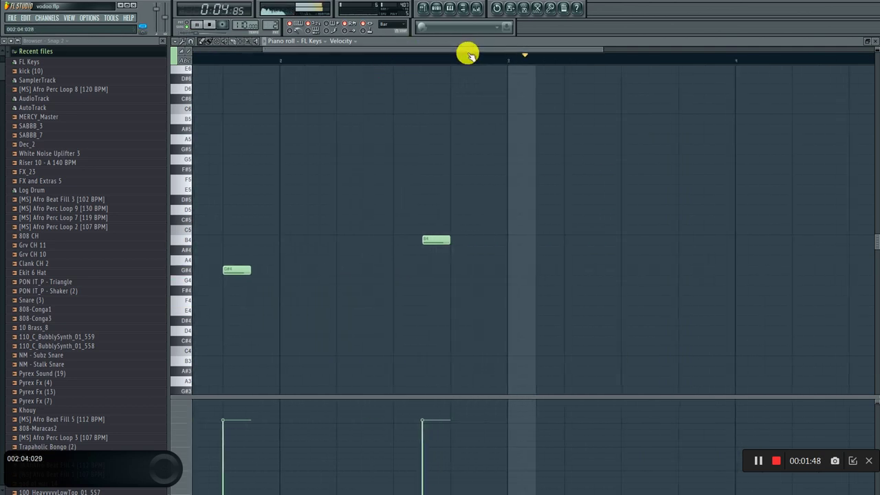
pyautogui.click(621, 250)
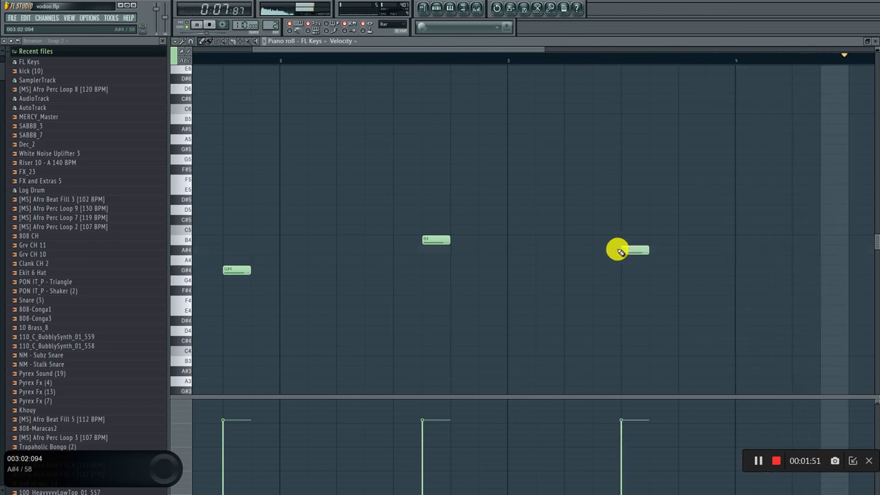
pyautogui.moveTo(634, 250); pyautogui.dragTo(634, 265)
pyautogui.press('space')
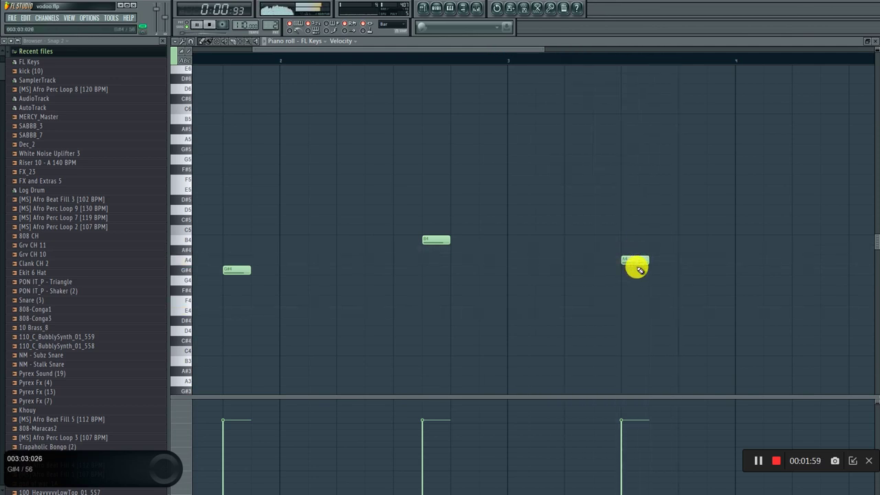
pyautogui.press('space')
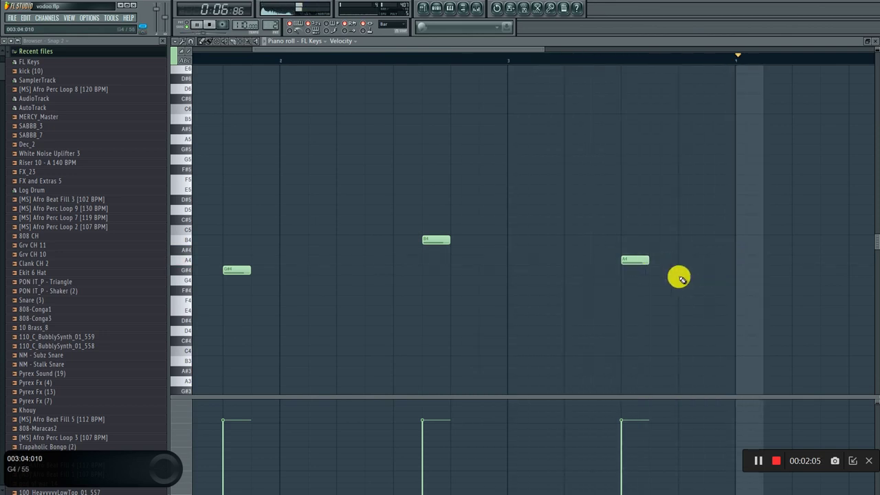
# Duplicate all four notes so the copy starts at bar 4, and close the piano roll.
pyautogui.scroll(-4, 639, 63)
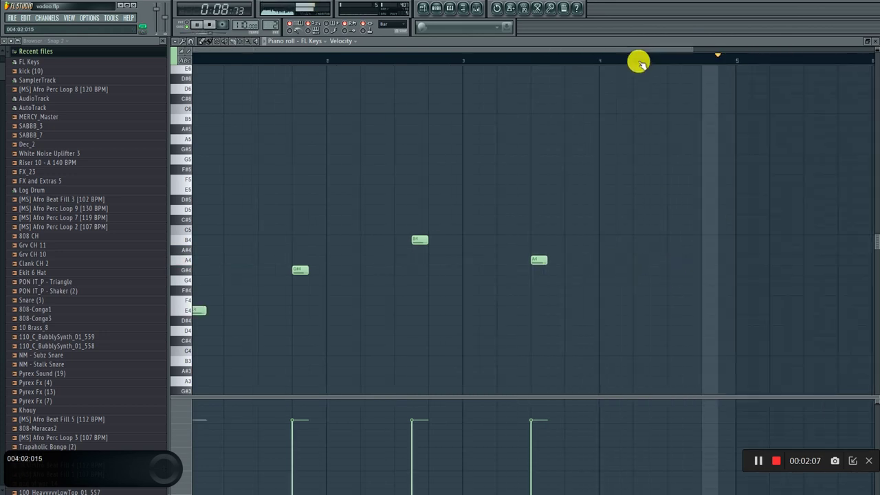
pyautogui.hotkey('ctrl', 'a')
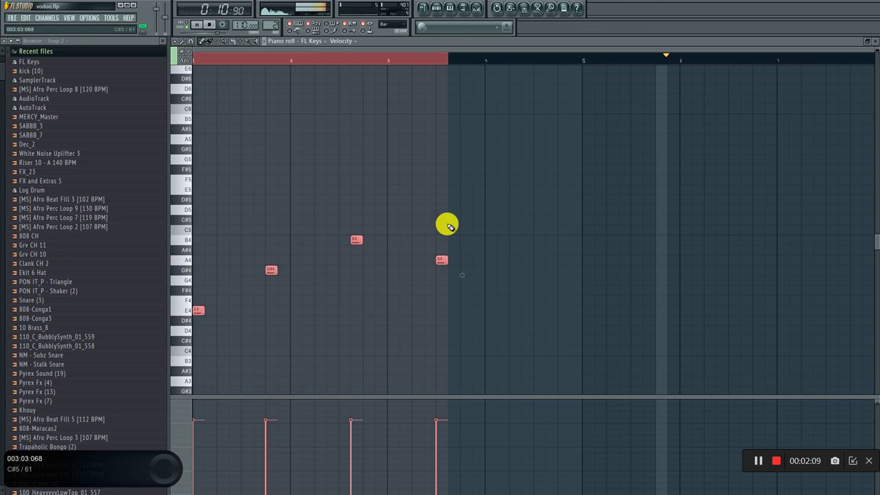
pyautogui.moveTo(197, 306); pyautogui.dragTo(499, 298)
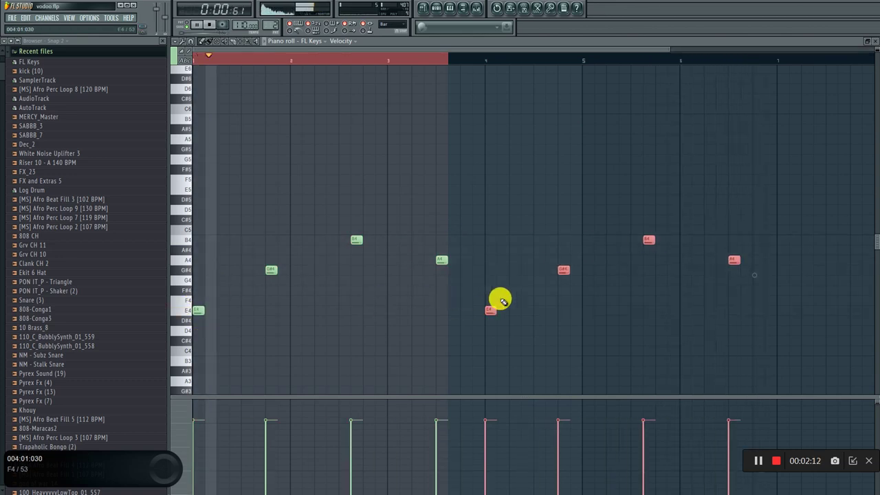
pyautogui.click(873, 39)
# Copy the FL Keys notes and paste them into the reFX Nexus channel.
pyautogui.rightClick(420, 211)
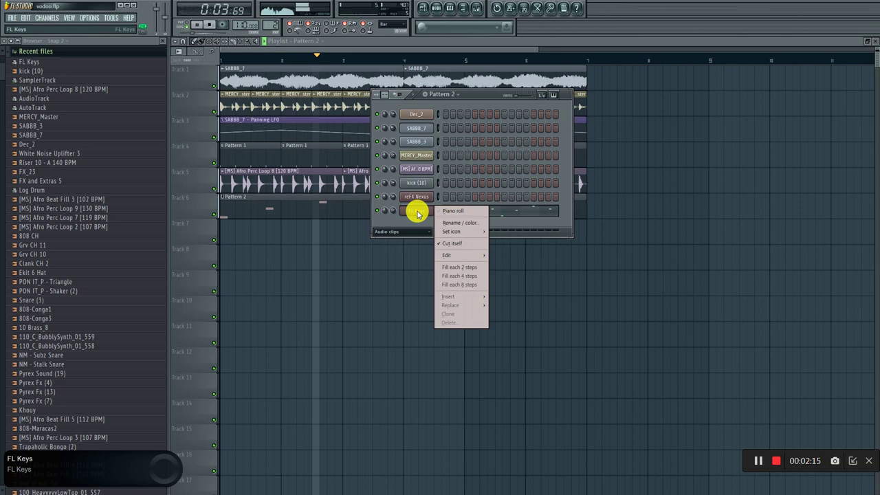
pyautogui.moveTo(467, 255)
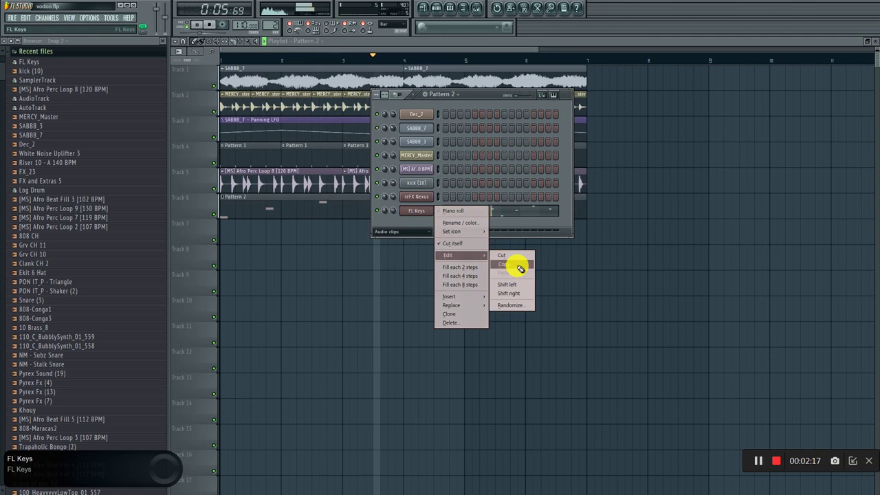
pyautogui.click(514, 265)
pyautogui.press('space')
pyautogui.rightClick(421, 195)
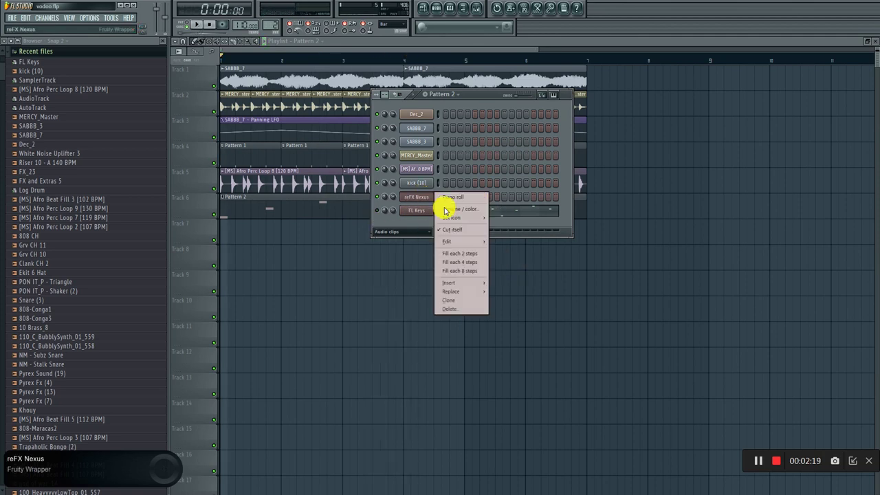
pyautogui.click(504, 258)
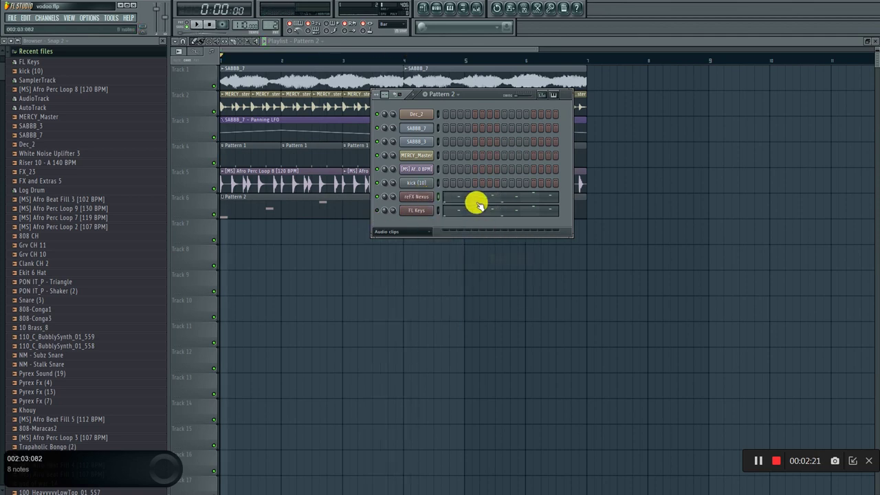
# Open the reFX Nexus piano roll and apply a quick legato so each note extends to the next one.
pyautogui.click(474, 198)
pyautogui.click(186, 43)
pyautogui.click(187, 40)
pyautogui.click(187, 40)
pyautogui.click(192, 64)
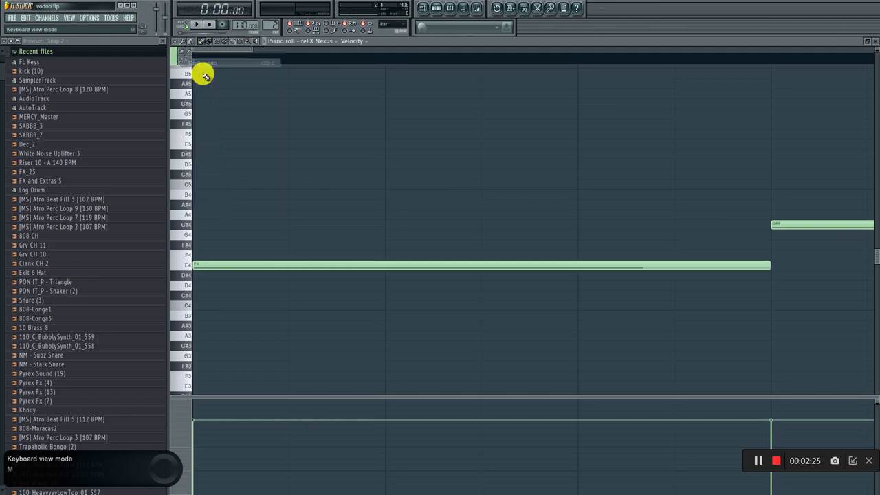
# Close the reFX Nexus piano roll and play the arrangement to hear the layered melody.
pyautogui.scroll(-8, 404, 65)
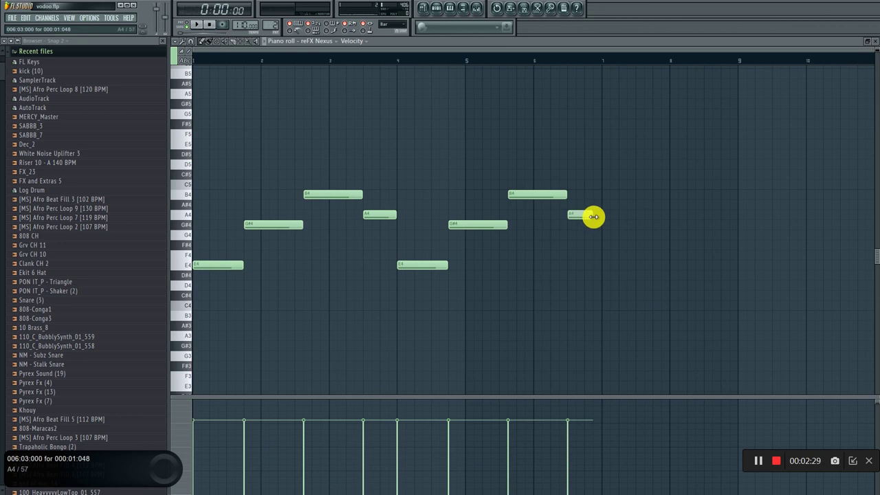
pyautogui.click(873, 44)
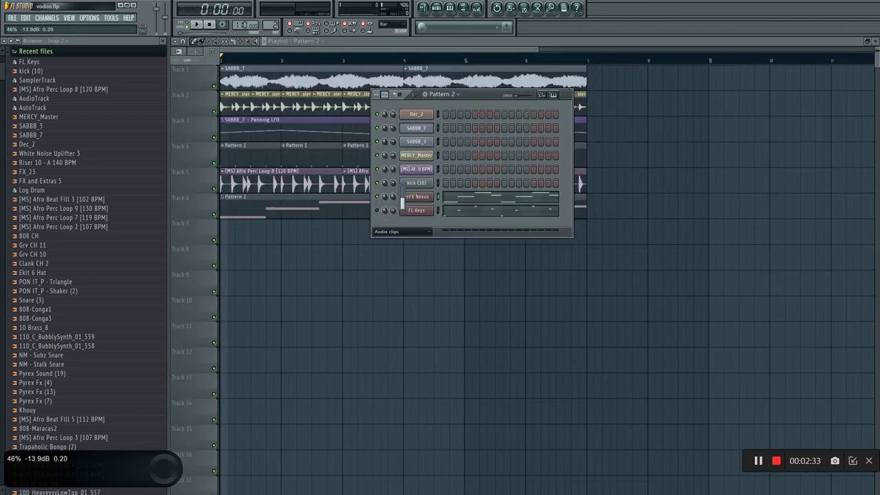
pyautogui.press('space')
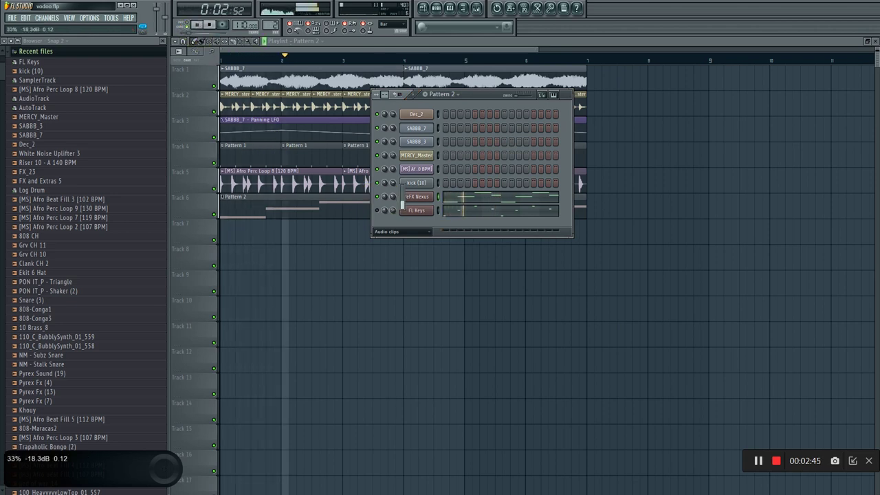
# Inspect the SABBB_7 channel settings and the Pattern 2 reFX Nexus notes, and return to the playlist.
pyautogui.click(329, 78)
pyautogui.doubleClick(330, 78)
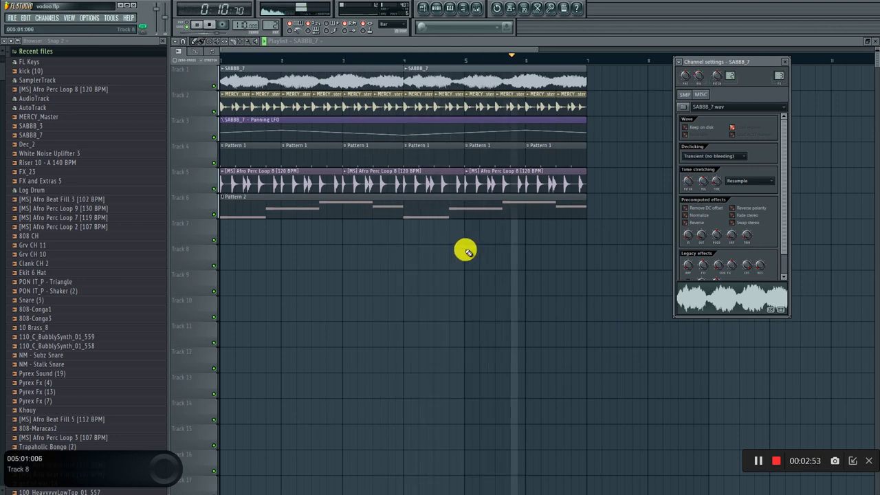
pyautogui.doubleClick(366, 215)
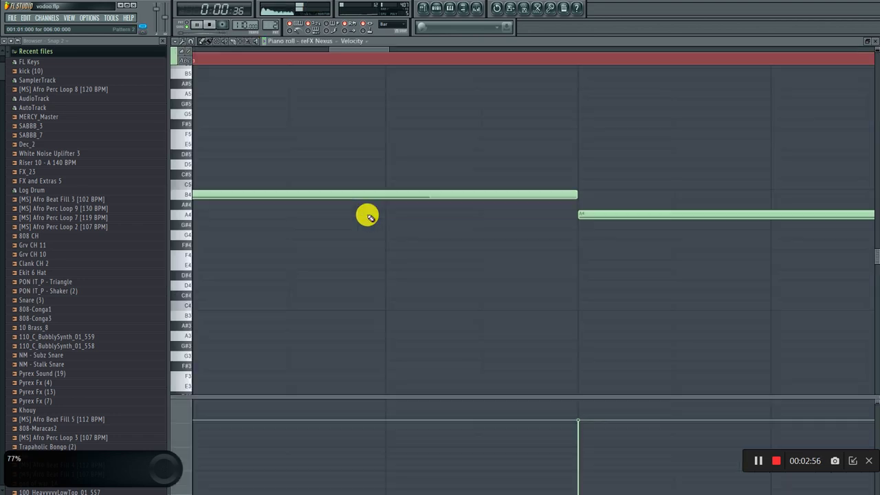
pyautogui.click(868, 42)
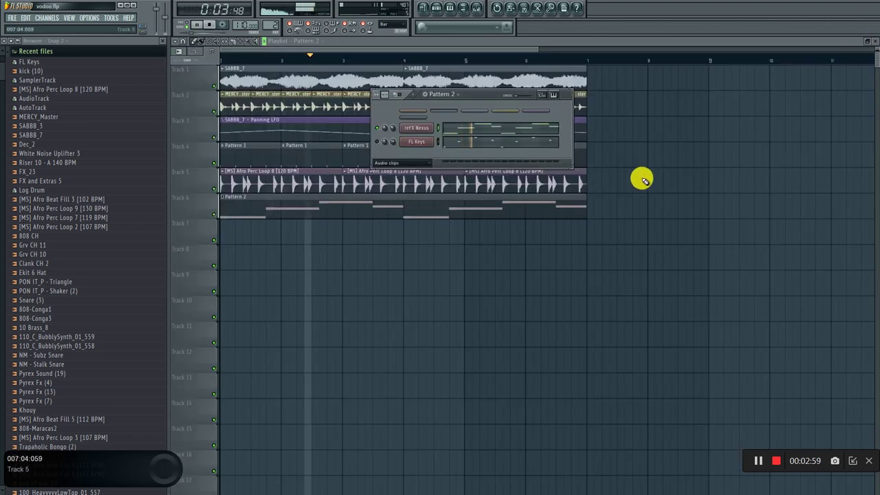
# Mute the Afro Perc Loop 8 on Track 5 and MERCY_Master on Track 2 during playback.
pyautogui.press('space')
pyautogui.click(214, 188)
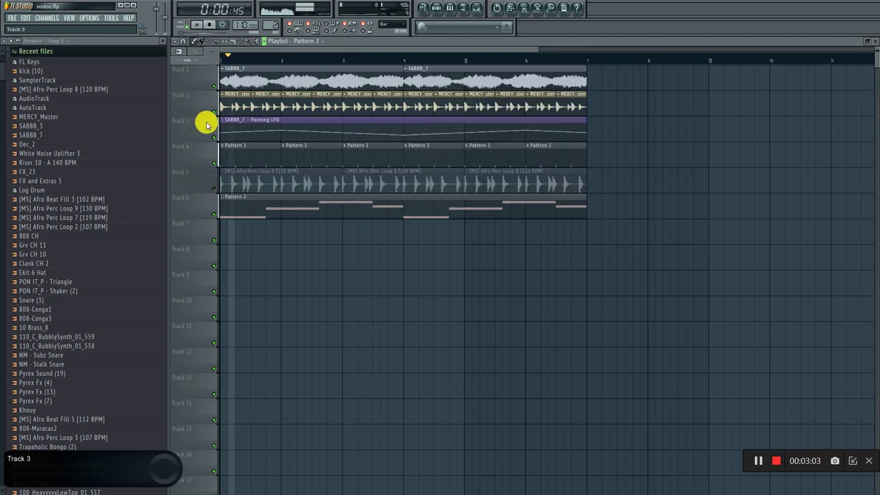
pyautogui.click(212, 110)
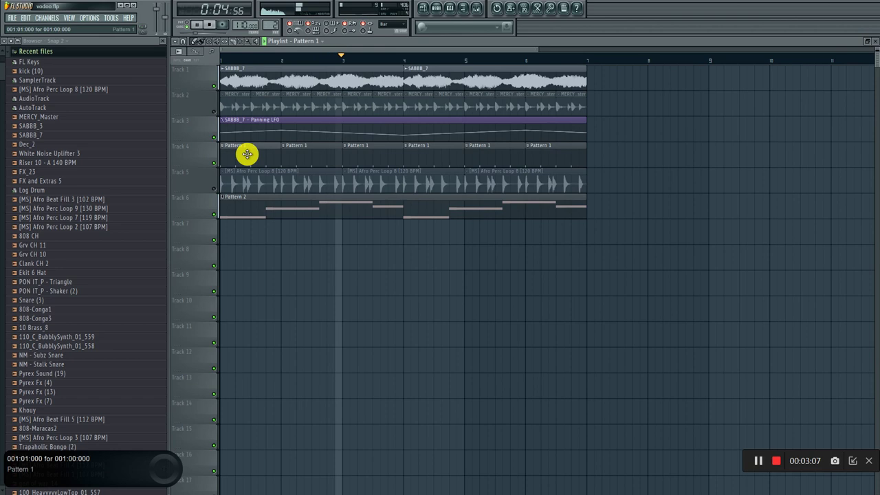
# Open Pattern 1 from the playlist and turn the kick (10) channel volume down slightly.
pyautogui.doubleClick(247, 154)
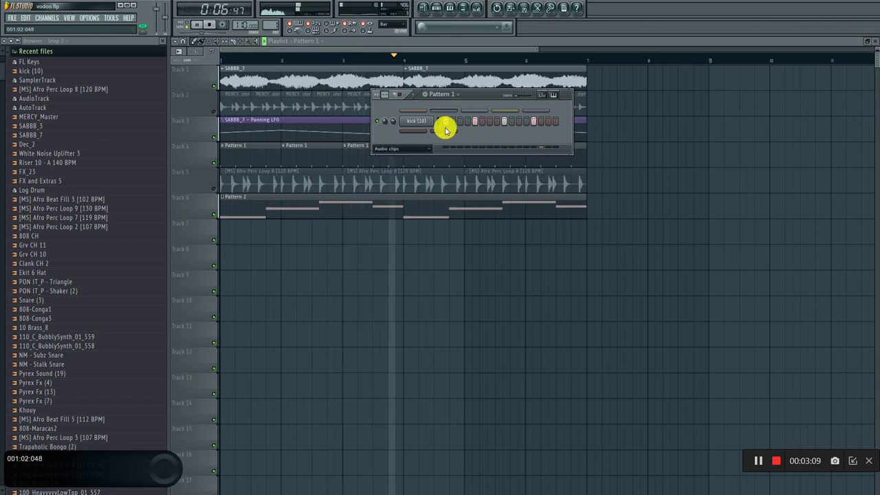
pyautogui.moveTo(393, 121); pyautogui.dragTo(392, 125)
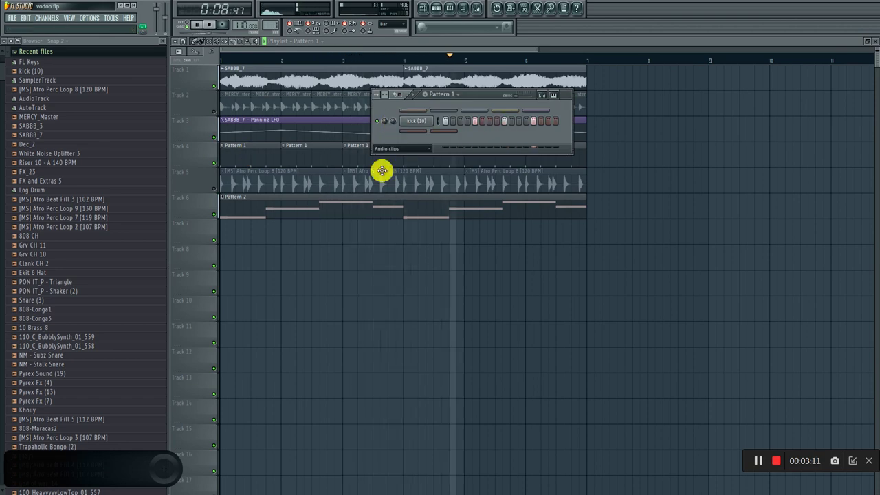
# Open Pattern 2's reFX Nexus notes, move both B4 notes down to A#4, and restart playback.
pyautogui.doubleClick(360, 206)
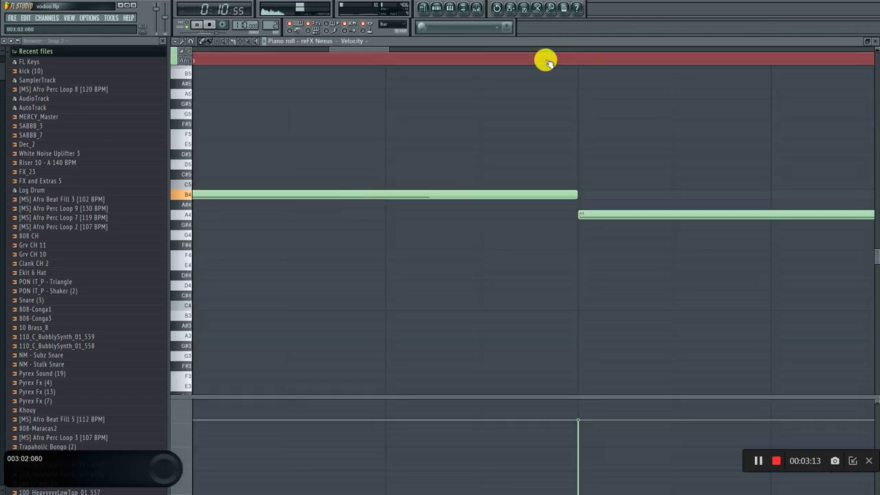
pyautogui.scroll(-5, 546, 61)
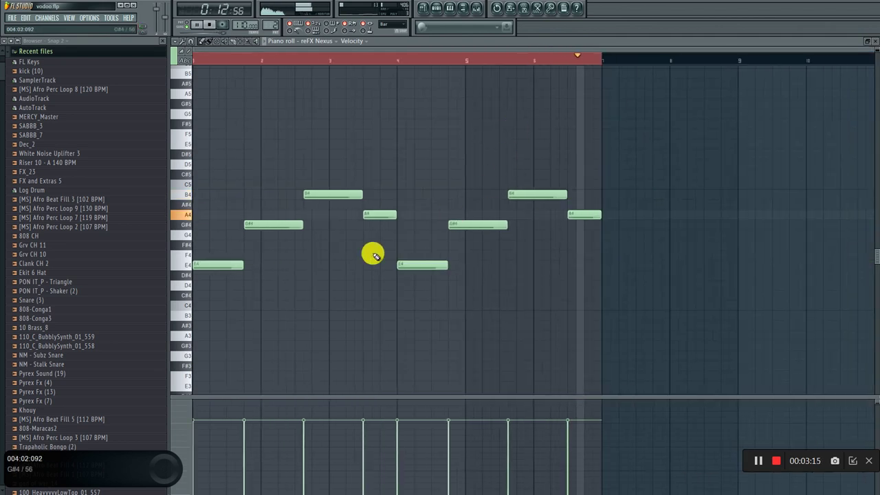
pyautogui.moveTo(321, 204); pyautogui.dragTo(318, 206)
pyautogui.moveTo(512, 194); pyautogui.dragTo(513, 207)
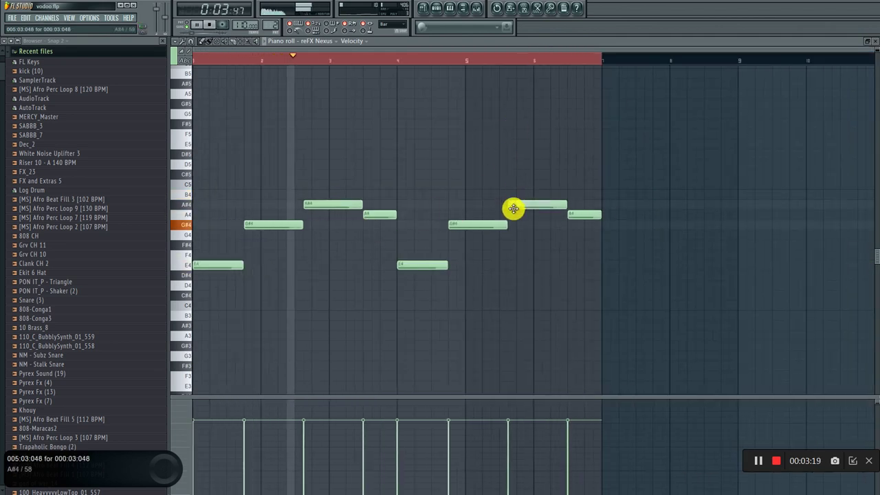
pyautogui.press('space')
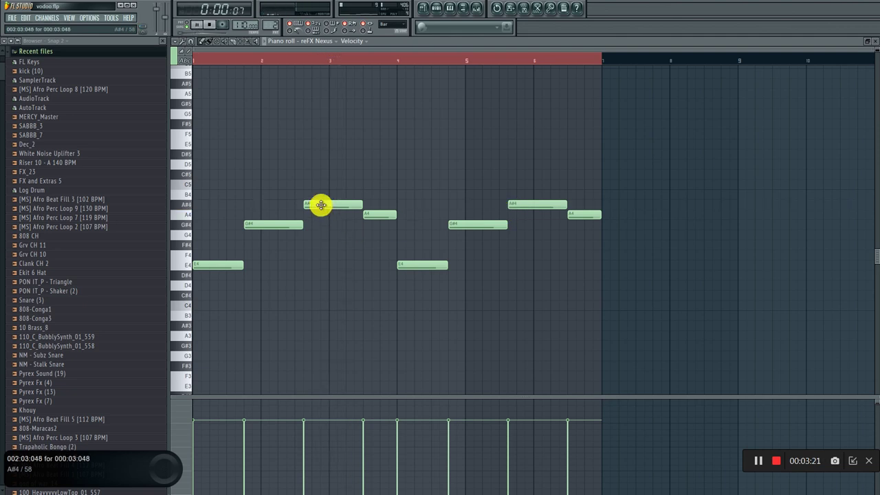
# Lower the third note to F#4, and try the fourth note at G#4 before returning it to A4.
pyautogui.moveTo(321, 212); pyautogui.dragTo(320, 216)
pyautogui.moveTo(373, 216); pyautogui.dragTo(373, 222)
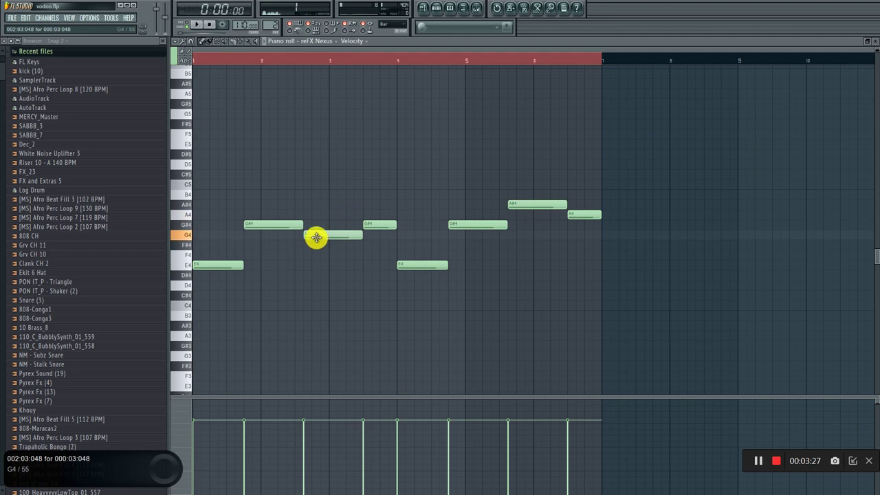
pyautogui.press('space')
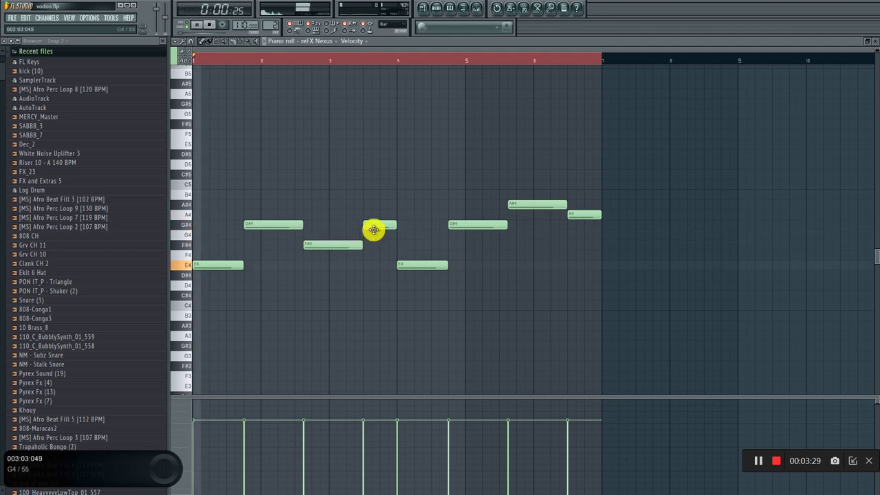
pyautogui.moveTo(373, 224); pyautogui.dragTo(376, 214)
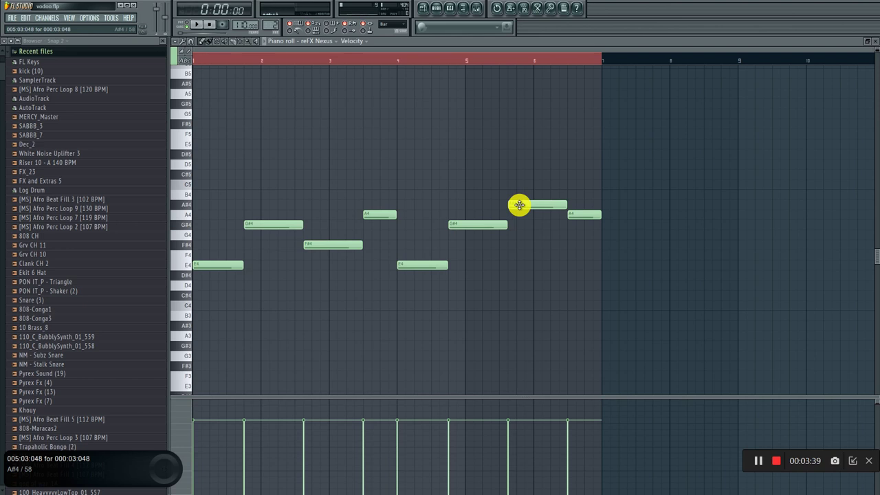
# Lower the seventh note to F#4, audition the melody with the last note kept at A4, and close the piano roll.
pyautogui.moveTo(525, 208); pyautogui.dragTo(518, 251)
pyautogui.press('space')
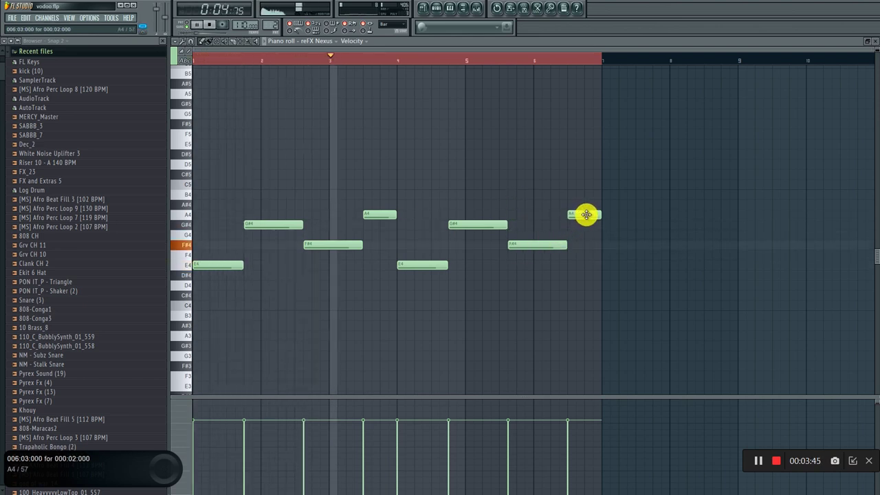
pyautogui.moveTo(584, 215)
pyautogui.mouseDown()
pyautogui.moveTo(584, 230)
pyautogui.moveTo(583, 212)
pyautogui.mouseUp()
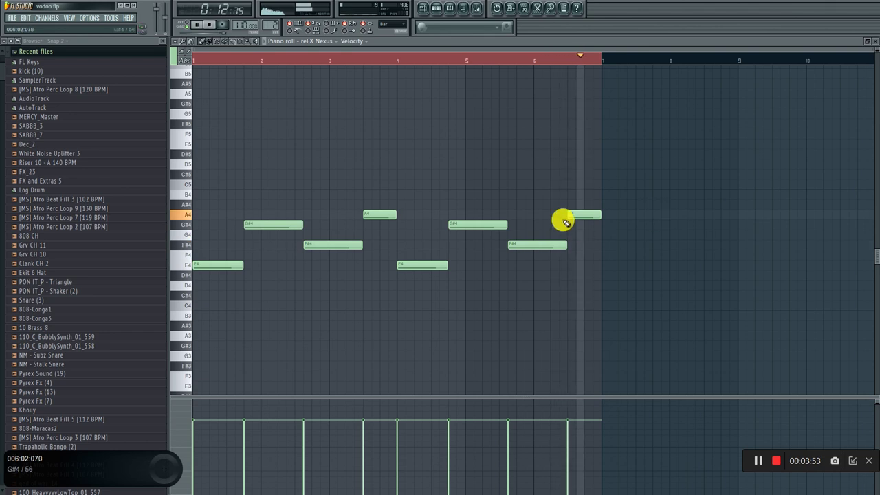
pyautogui.click(867, 40)
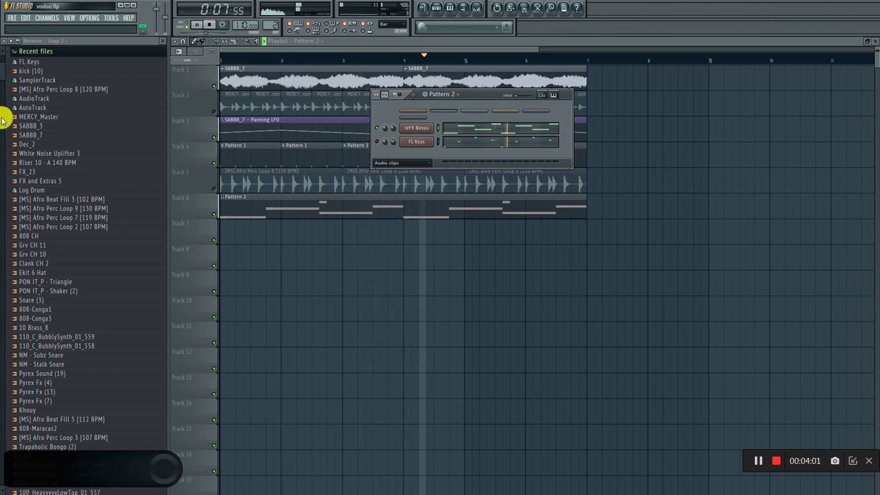
# Hide the browser to widen the playlist and unmute MERCY_Master on Track 2.
pyautogui.click(33, 45)
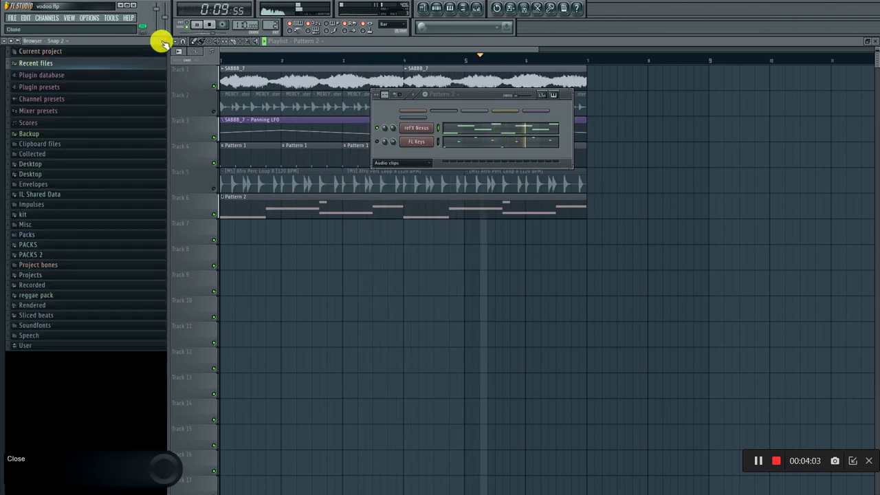
pyautogui.click(160, 40)
pyautogui.click(280, 42)
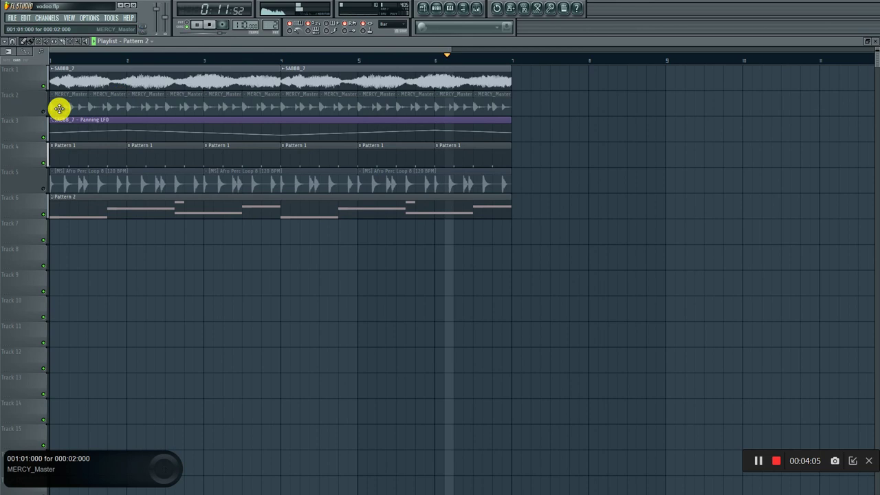
pyautogui.click(45, 112)
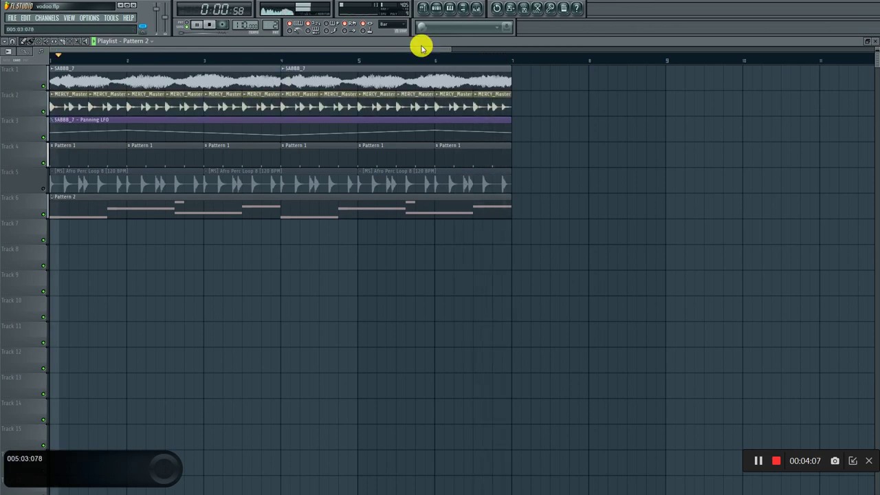
# Locate MERCY_Master's mixer track and lower its level to 86%.
pyautogui.click(476, 11)
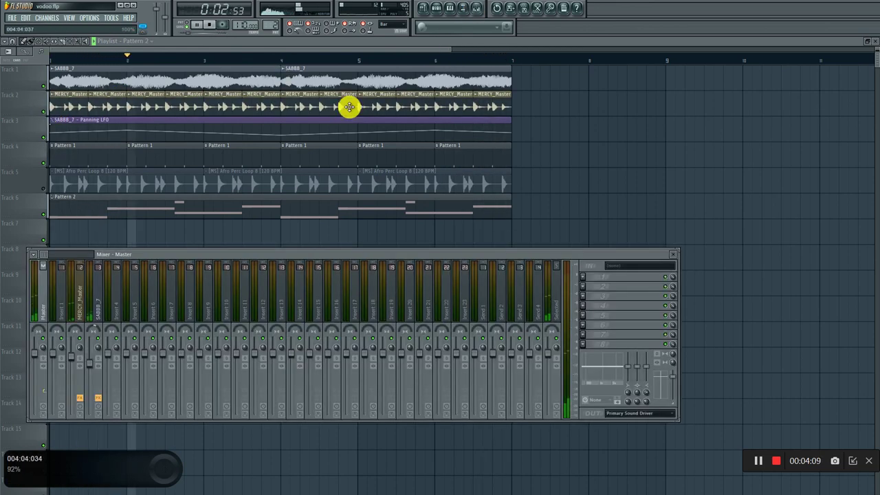
pyautogui.click(306, 96)
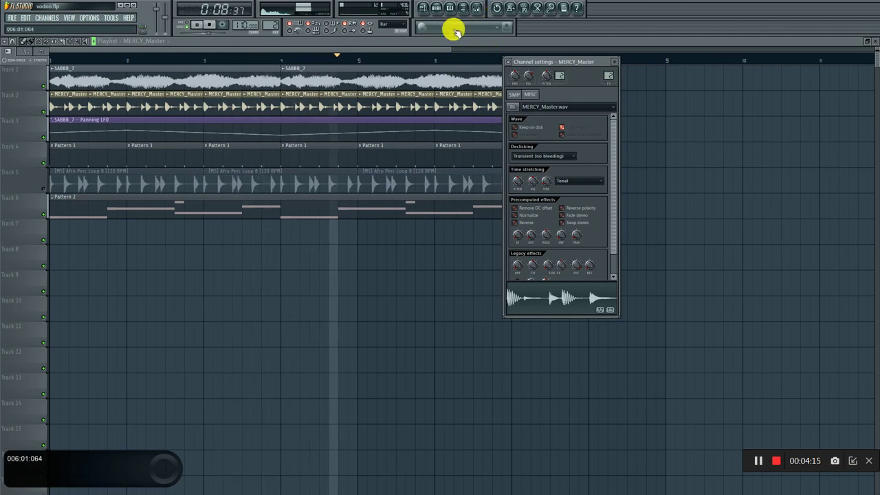
pyautogui.click(475, 8)
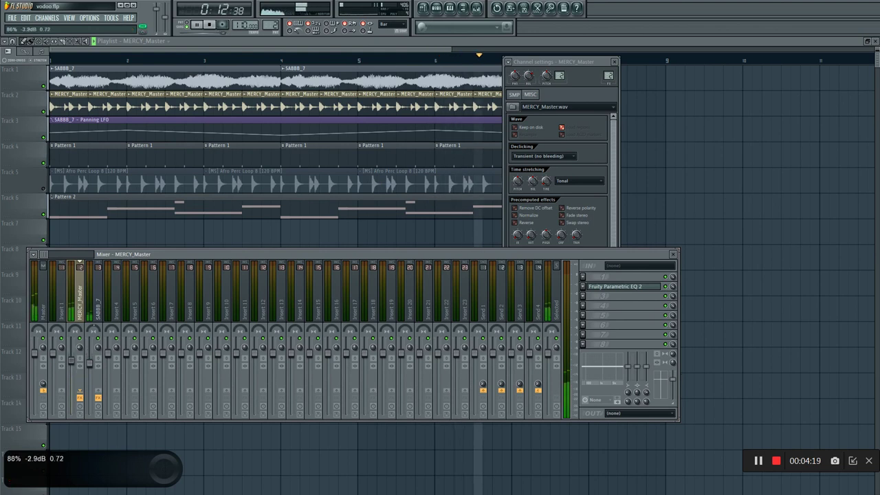
# Unmute Track 5, and check the channel settings of the Afro Perc Loop 8 and SABBB_7 clips.
pyautogui.click(43, 189)
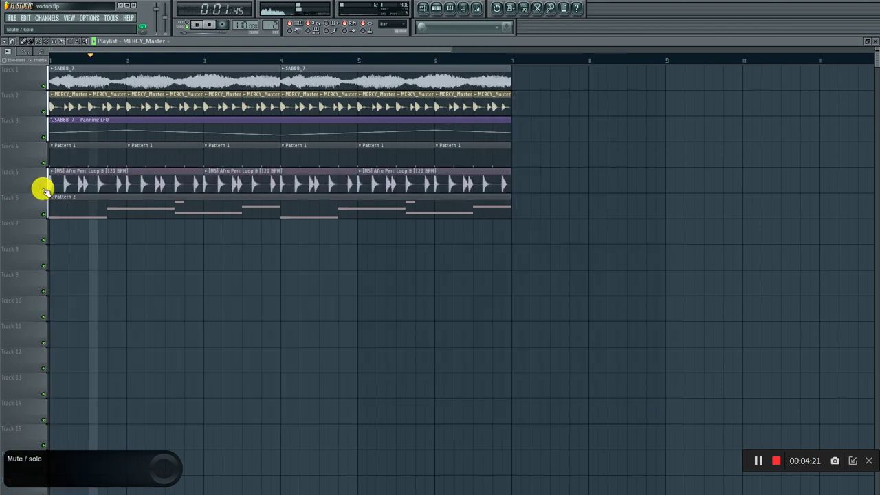
pyautogui.doubleClick(110, 183)
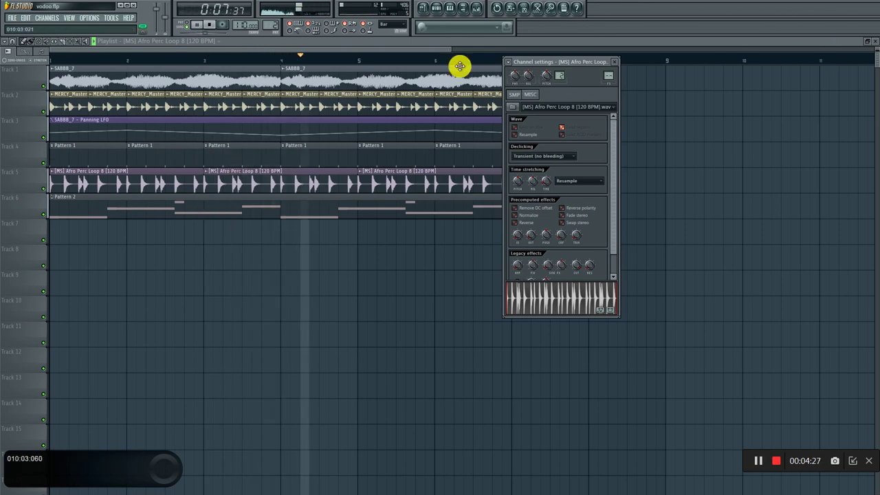
pyautogui.doubleClick(343, 72)
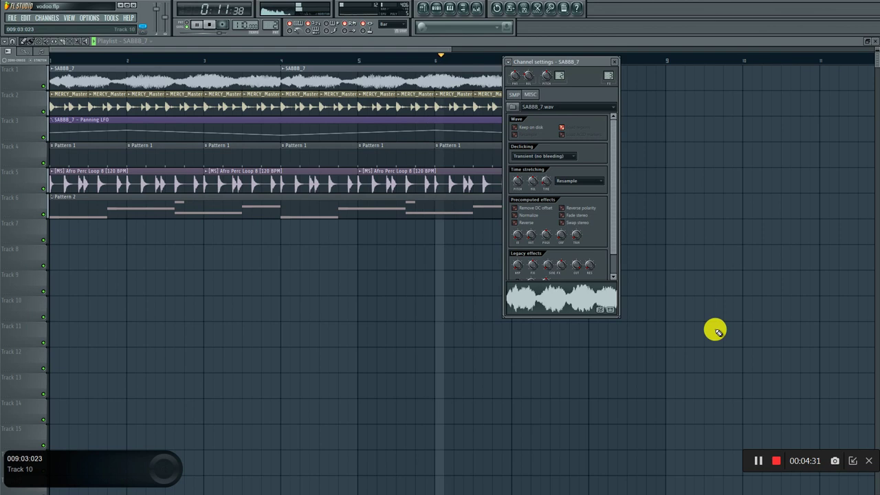
pyautogui.click(619, 62)
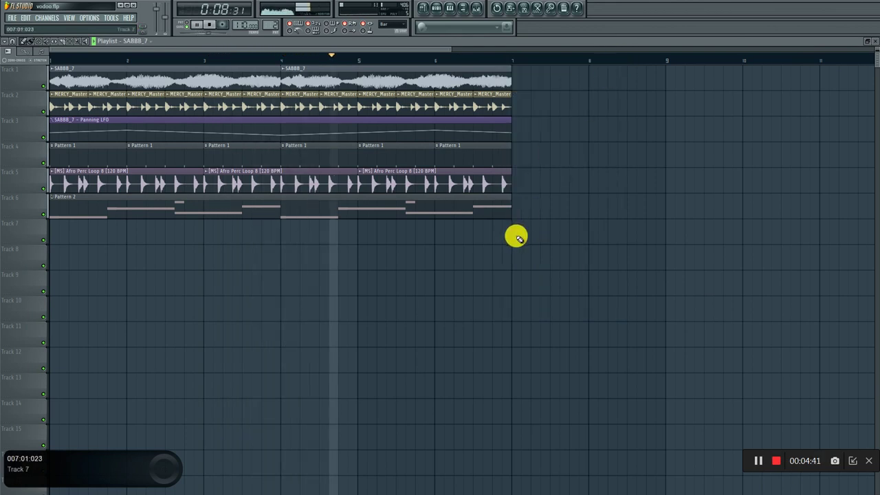
# Show the browser again, and raise the low-cut frequency in MERCY_Master's Fruity Parametric EQ 2.
pyautogui.click(462, 9)
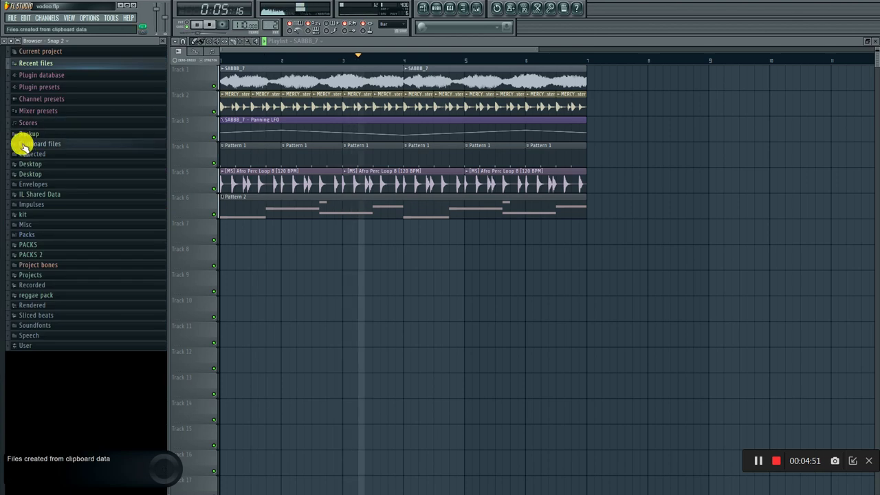
pyautogui.click(474, 9)
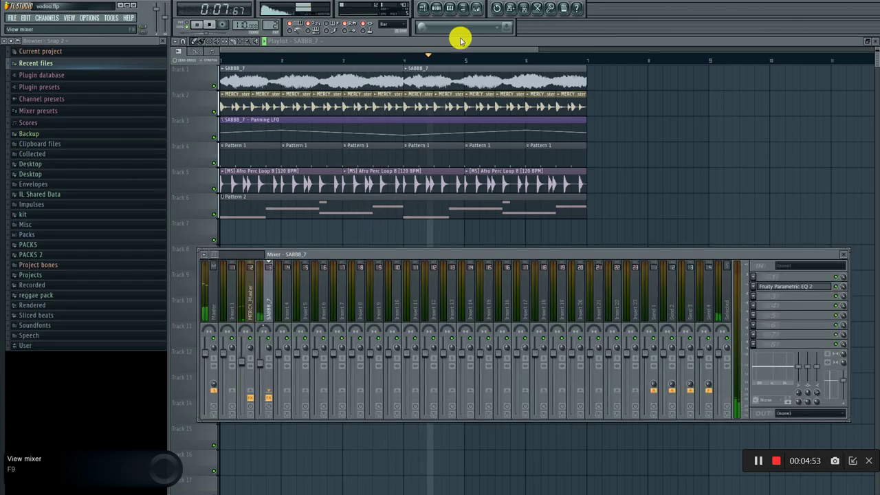
pyautogui.click(799, 288)
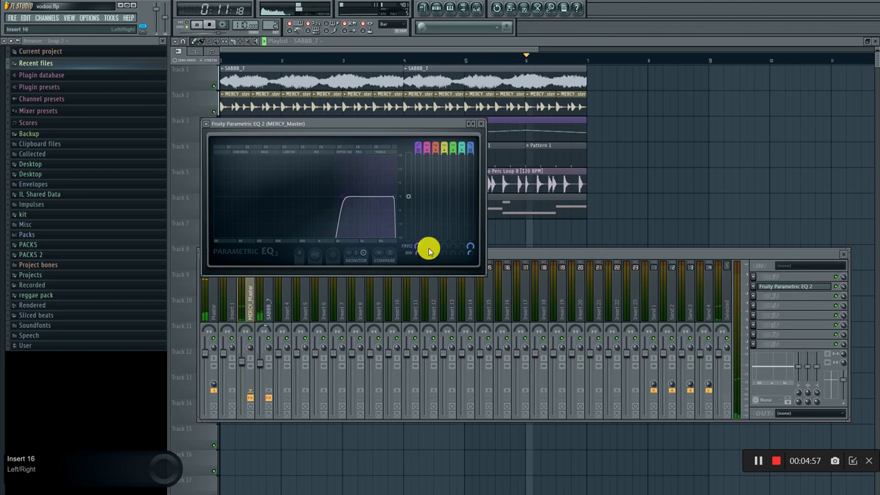
pyautogui.moveTo(334, 197); pyautogui.dragTo(347, 196)
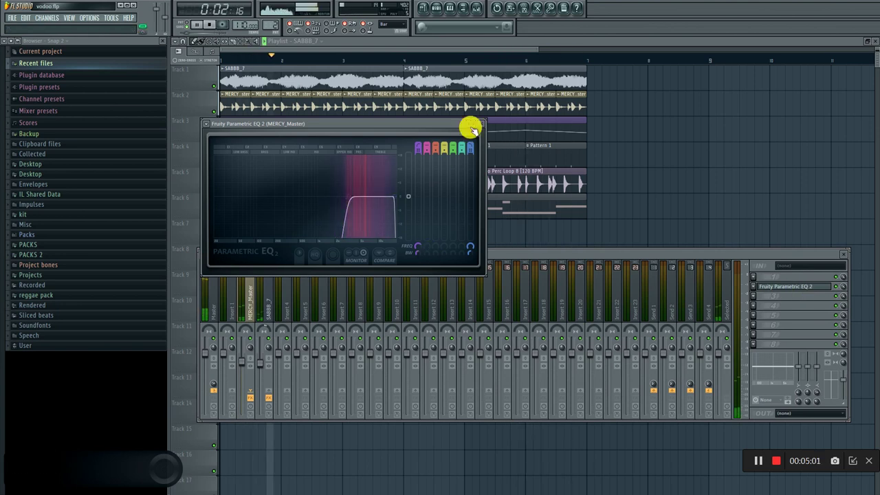
pyautogui.click(481, 124)
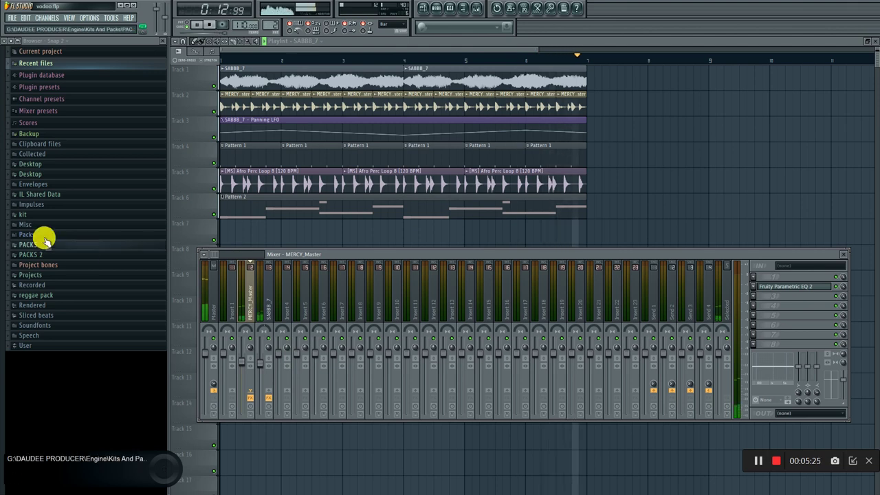
# Find the Major Static Fills folder under kit's Afro Drum Loops and audition [MS] Afro Beat Fill 8 [121 BPM].
pyautogui.click(24, 217)
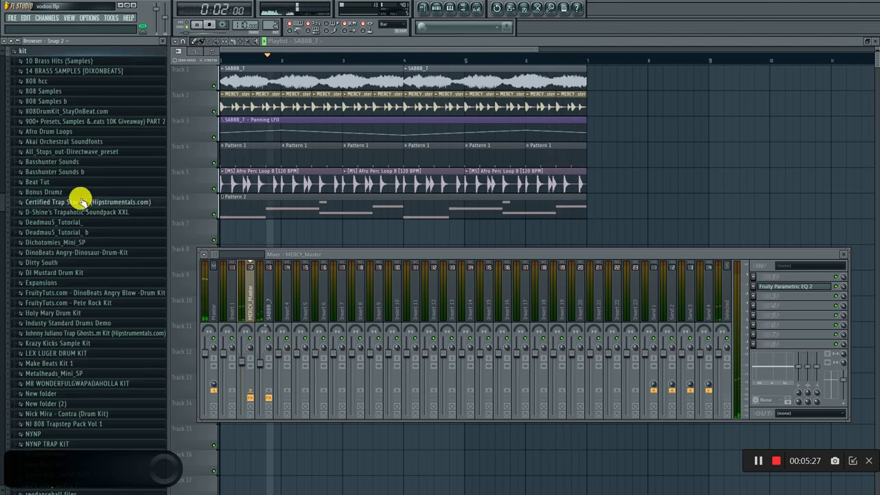
pyautogui.click(39, 182)
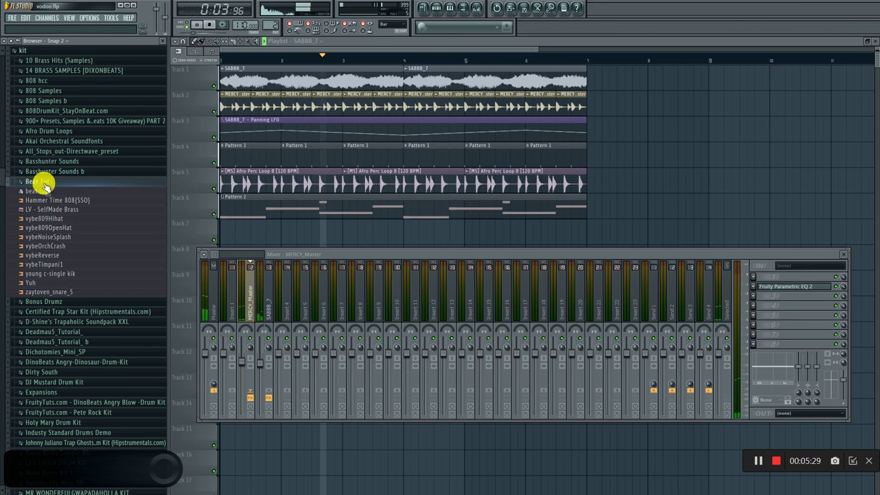
pyautogui.click(46, 184)
pyautogui.scroll(5, 55, 220)
pyautogui.click(51, 269)
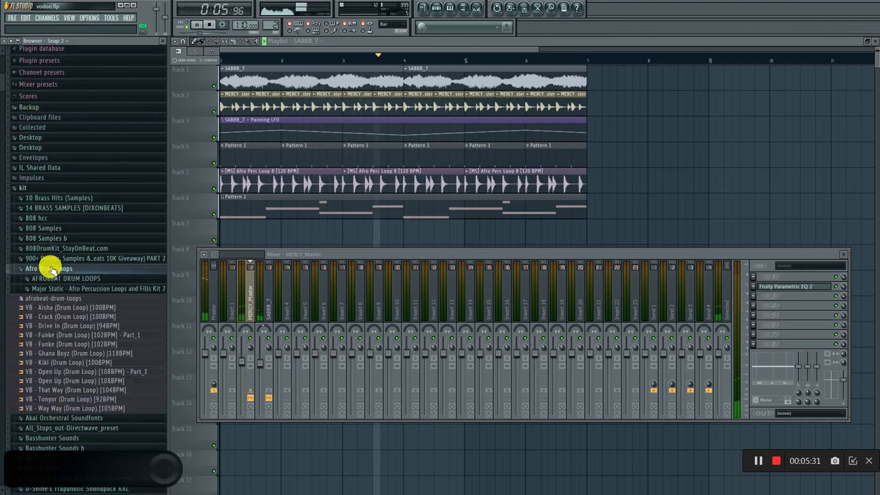
pyautogui.click(59, 288)
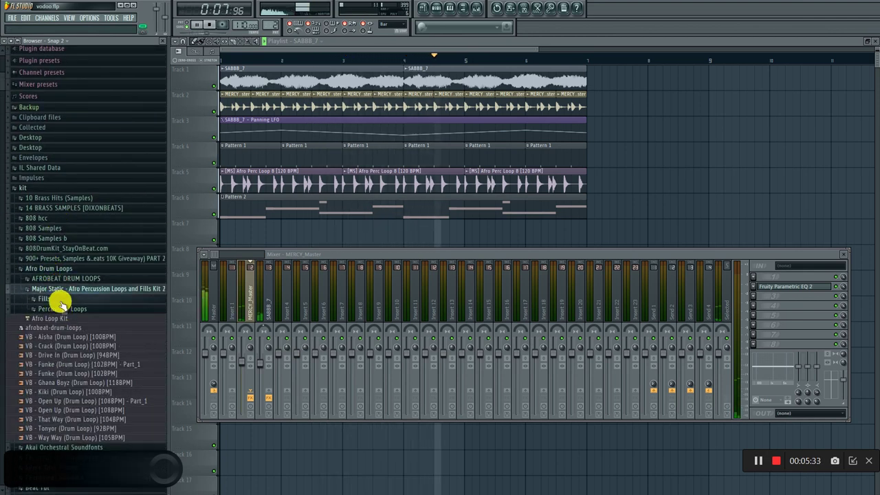
pyautogui.click(61, 299)
pyautogui.click(76, 372)
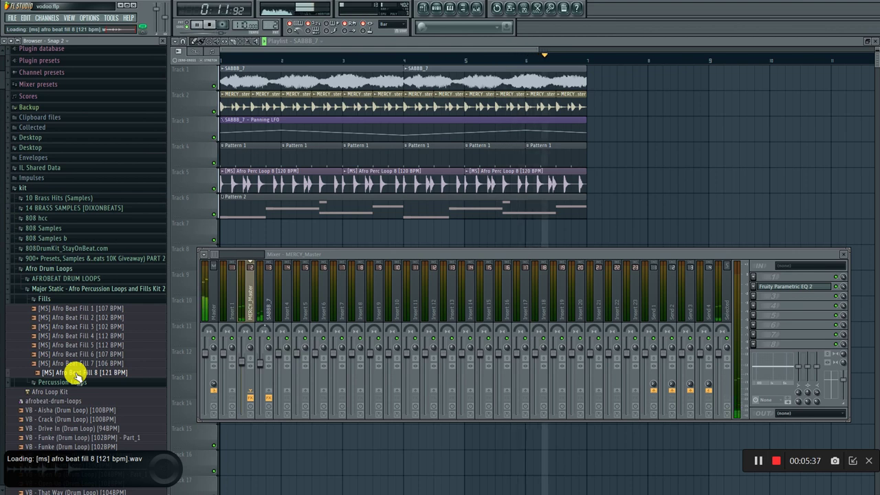
# Place Afro Beat Fill 8 on Track 9 at bar 5, stretching it to 2 bars with the Tonal method.
pyautogui.moveTo(289, 459); pyautogui.dragTo(500, 277)
pyautogui.doubleClick(501, 277)
pyautogui.click(736, 182)
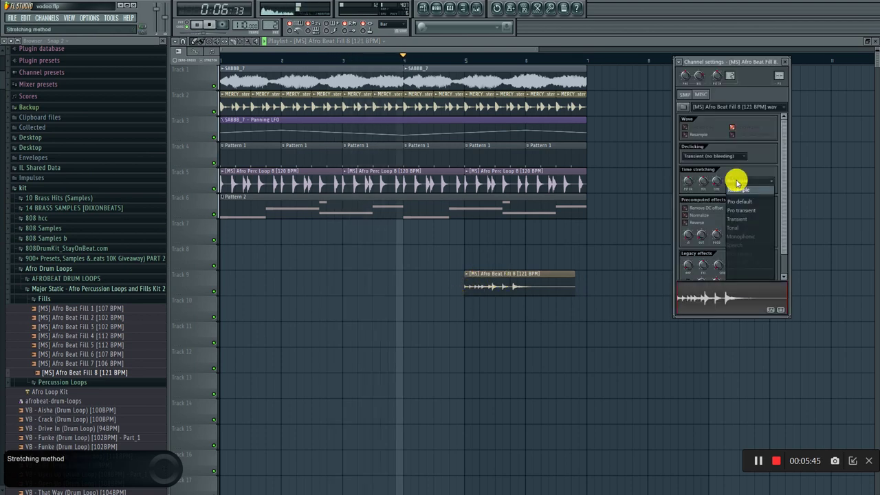
pyautogui.click(734, 226)
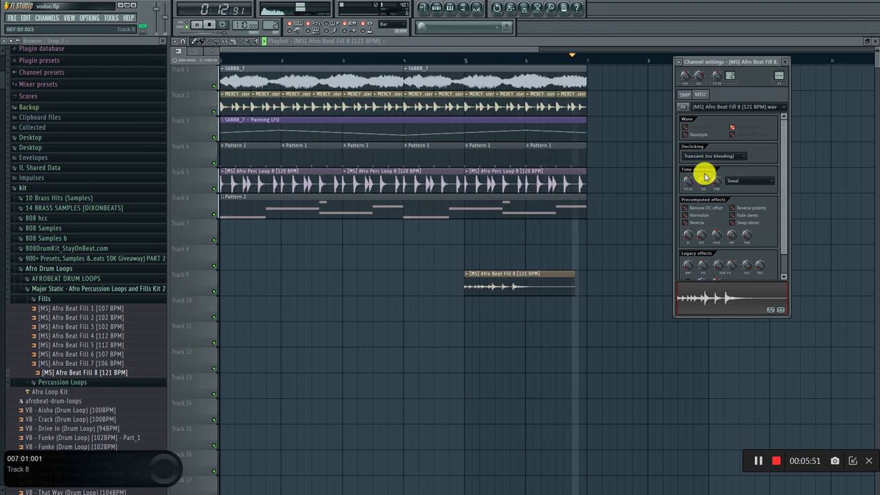
pyautogui.click(729, 181)
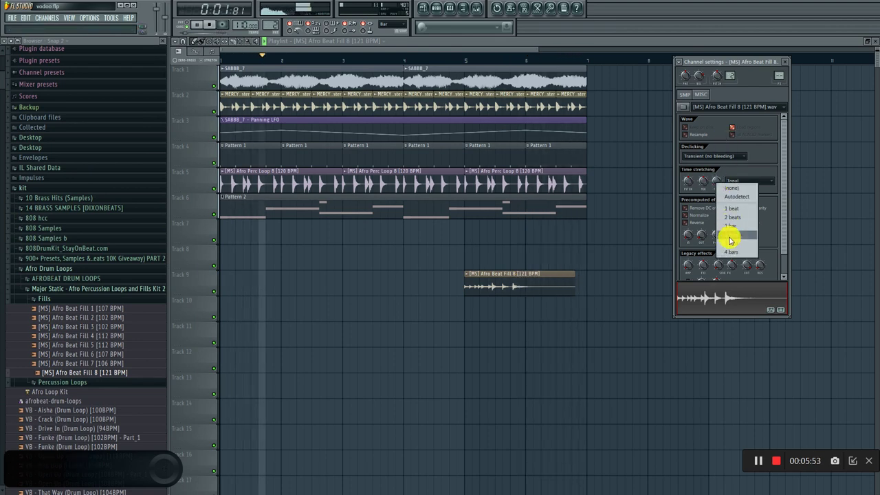
pyautogui.click(728, 236)
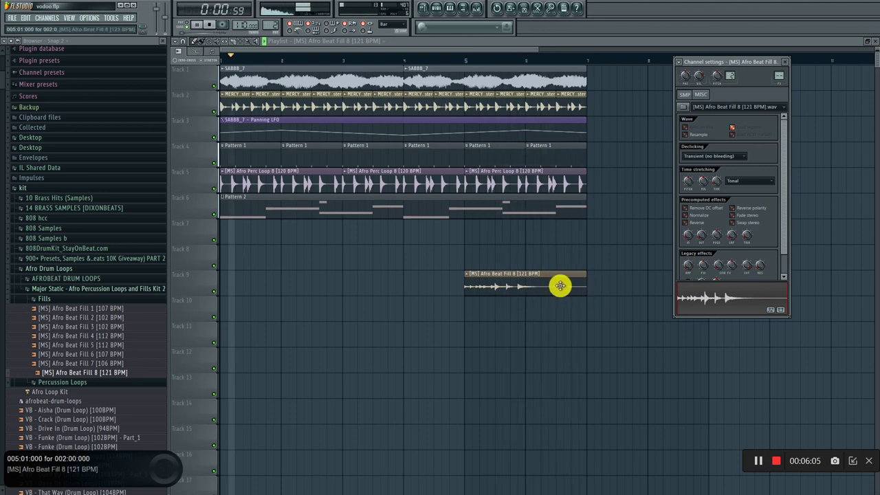
# Shift the Afro Beat Fill 8 clip to bar 6, slice it at bar 7, and move the second half to bar 1.
pyautogui.moveTo(534, 285); pyautogui.dragTo(596, 281)
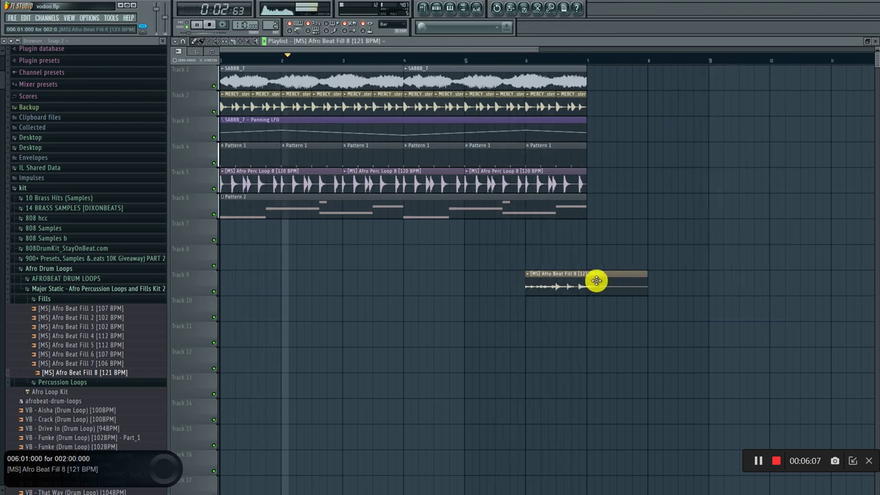
pyautogui.click(235, 44)
pyautogui.moveTo(585, 310); pyautogui.dragTo(584, 246)
pyautogui.click(196, 39)
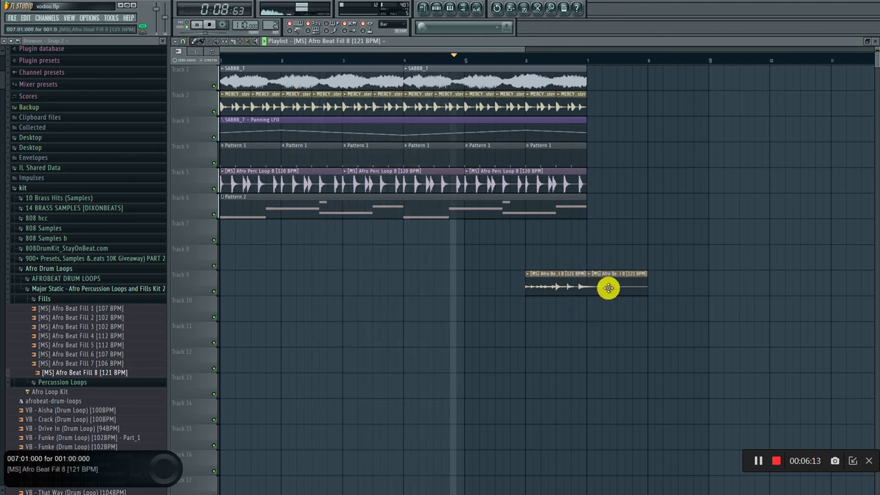
pyautogui.moveTo(609, 287); pyautogui.dragTo(372, 285)
pyautogui.moveTo(253, 284); pyautogui.dragTo(183, 285)
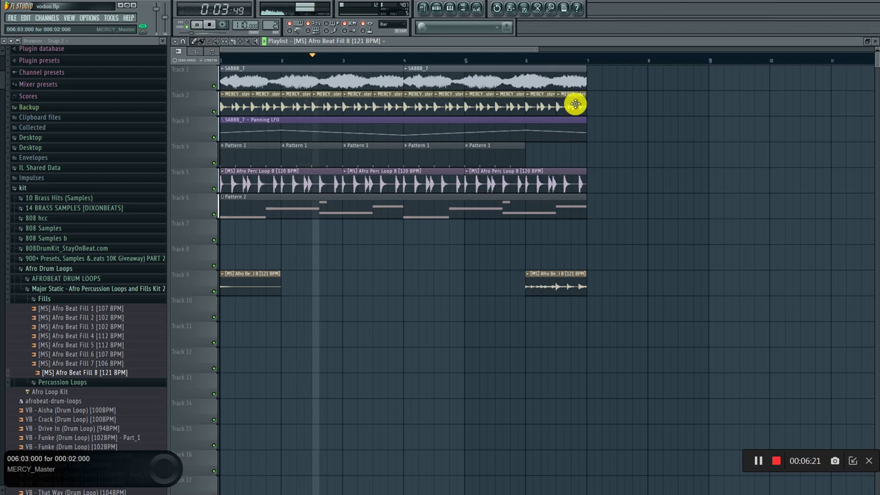
# Remove the MERCY_Master clips from bar 6 of Track 2 and place Pattern 1 in bar 6 of Track 4.
pyautogui.rightClick(546, 105)
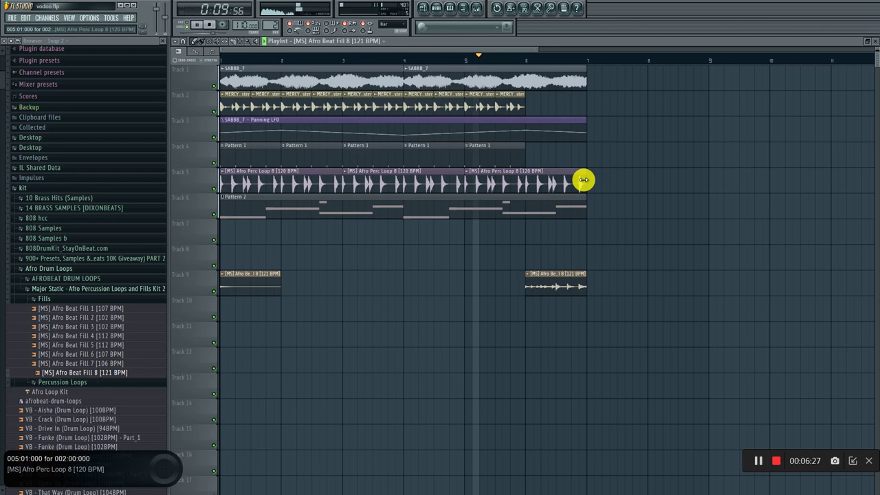
pyautogui.click(533, 161)
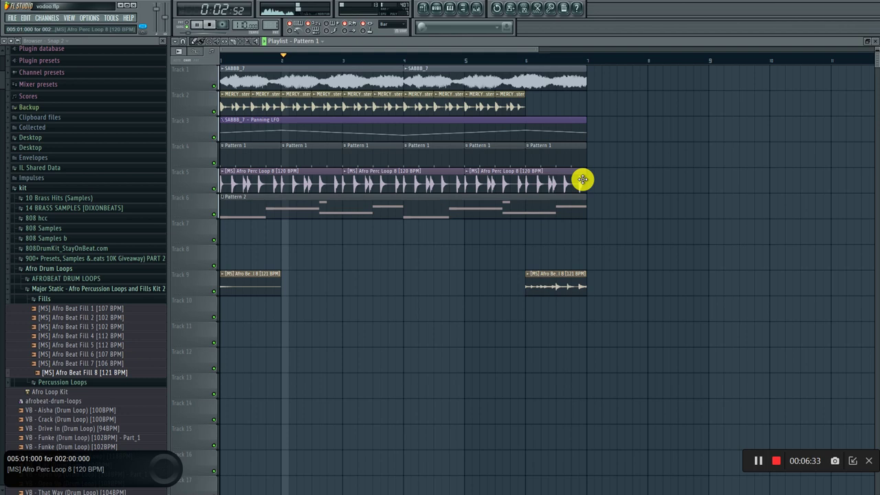
# Slice the last Afro Perc Loop 8 clip on Track 5 at bar 6 and mute its second half.
pyautogui.click(584, 176)
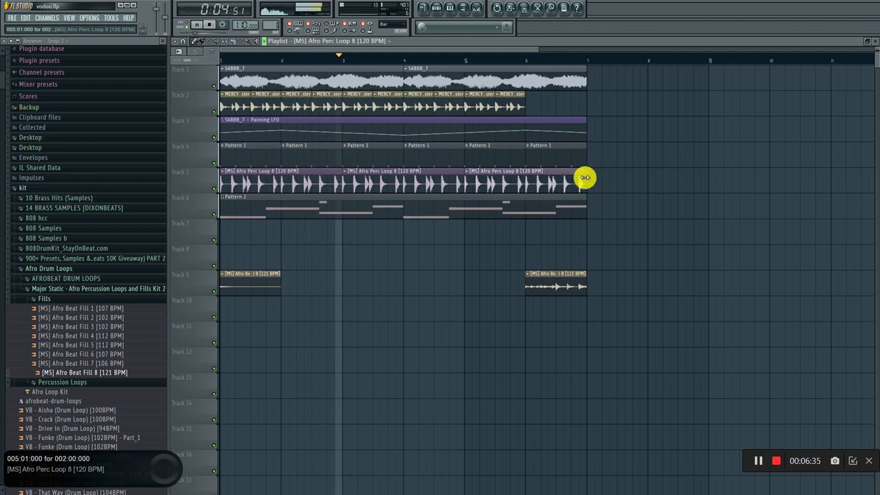
pyautogui.click(235, 41)
pyautogui.click(527, 159)
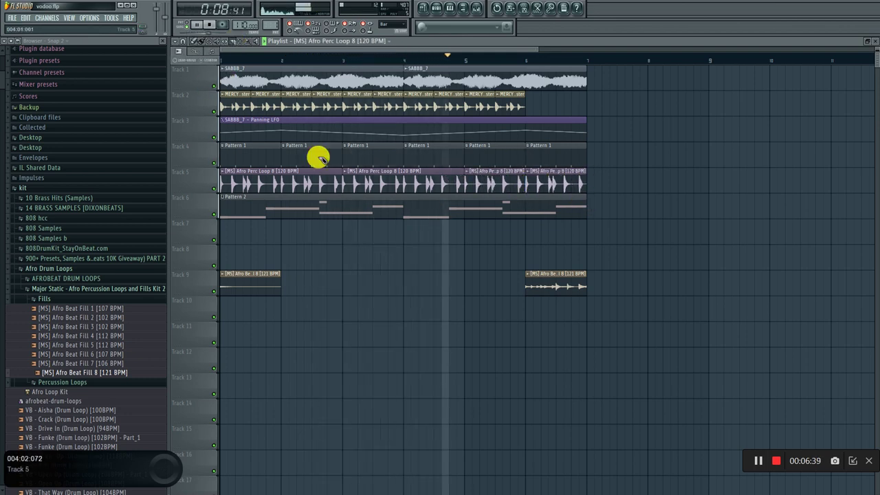
pyautogui.click(559, 172)
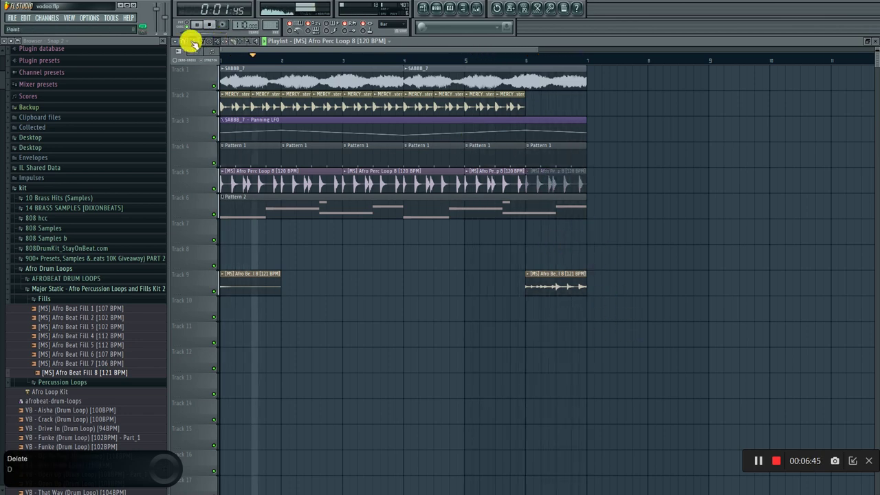
# Paint MERCY_Master across bar 6 of Track 2, and check the channel settings of MERCY_Master and Afro Perc Loop 8.
pyautogui.moveTo(516, 105); pyautogui.dragTo(595, 109)
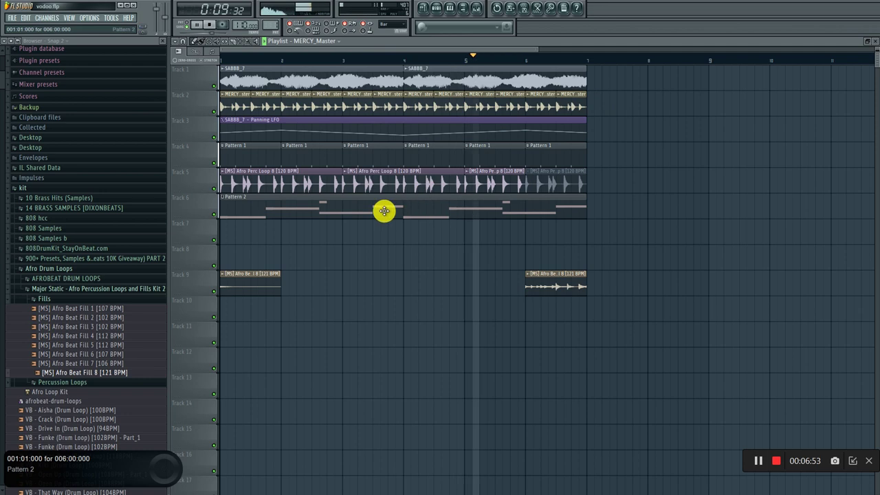
pyautogui.doubleClick(384, 102)
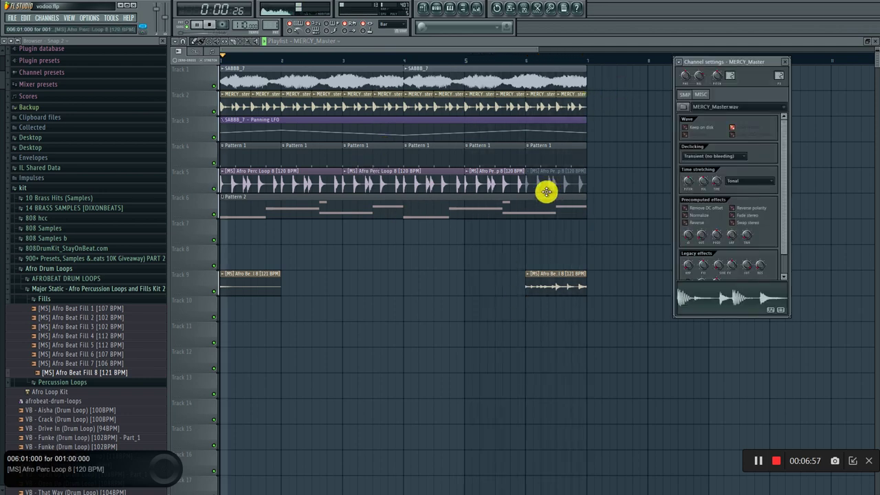
pyautogui.click(220, 43)
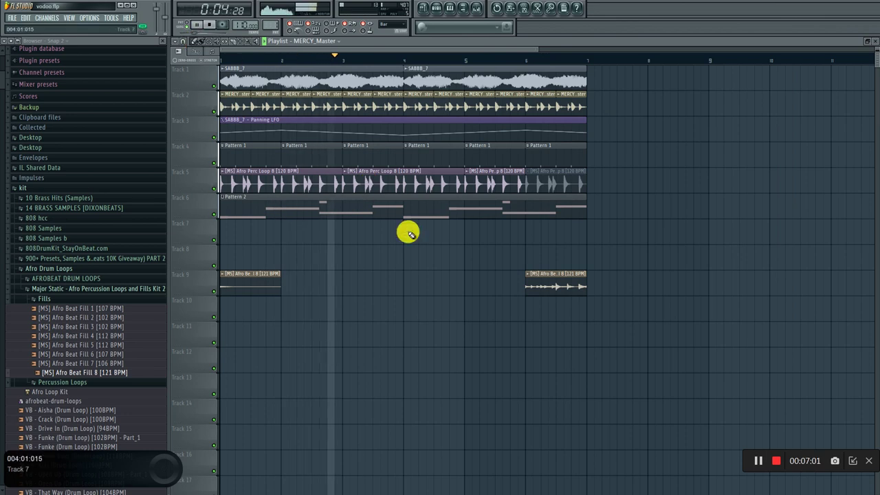
pyautogui.doubleClick(373, 187)
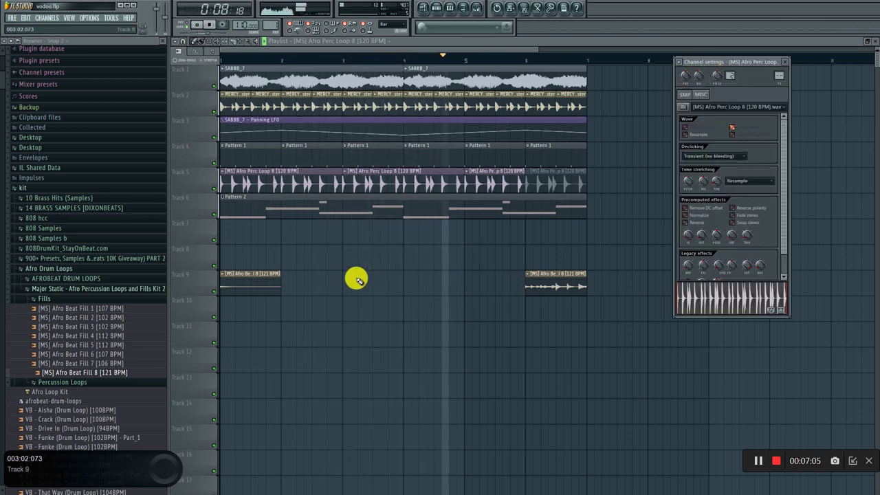
# Audition Afro Perc Loops 5, 6, 8 and 9 from the Major Static Percussion Loops folder.
pyautogui.click(72, 300)
pyautogui.click(67, 310)
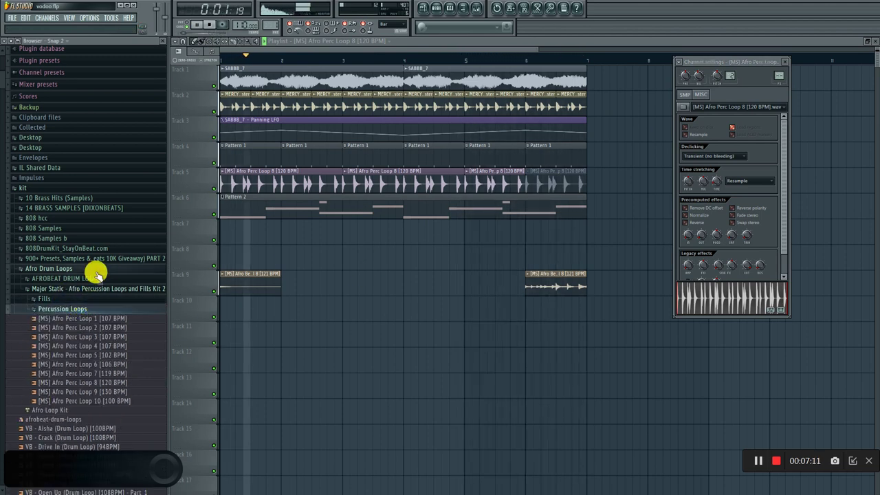
pyautogui.click(82, 355)
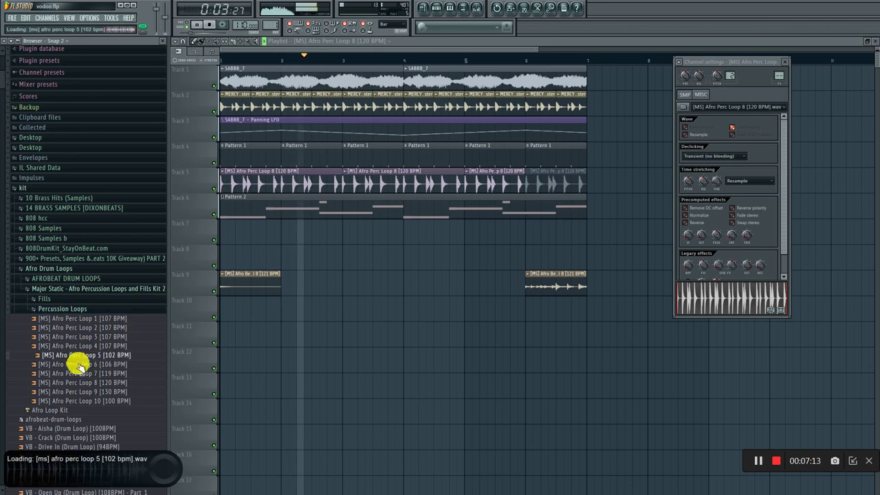
pyautogui.click(73, 365)
pyautogui.click(73, 382)
pyautogui.click(76, 390)
pyautogui.scroll(-8, 76, 385)
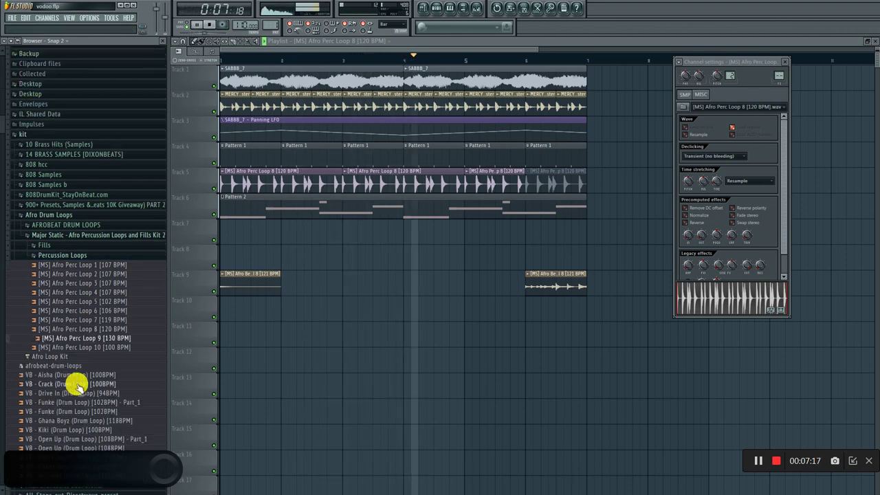
# Audition VB - Open Up (Drum Loop) [108BPM] and place it on Track 11 starting at bar 7.
pyautogui.click(77, 337)
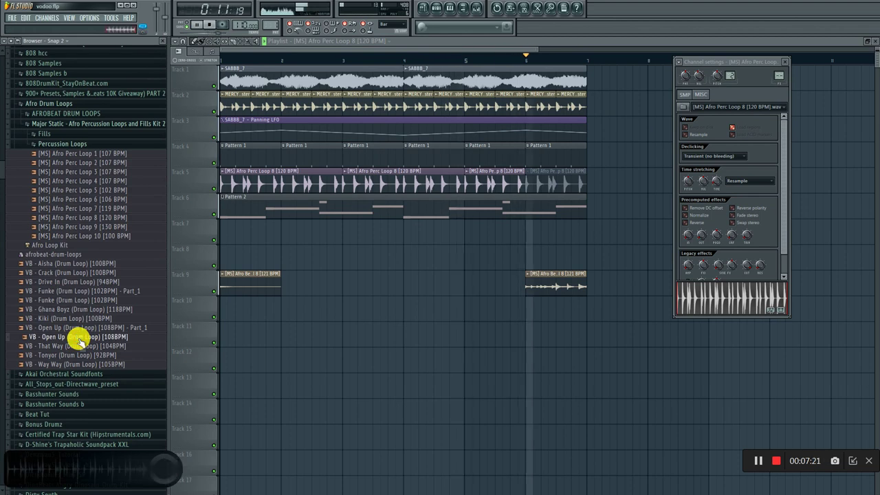
pyautogui.moveTo(79, 339); pyautogui.dragTo(251, 337)
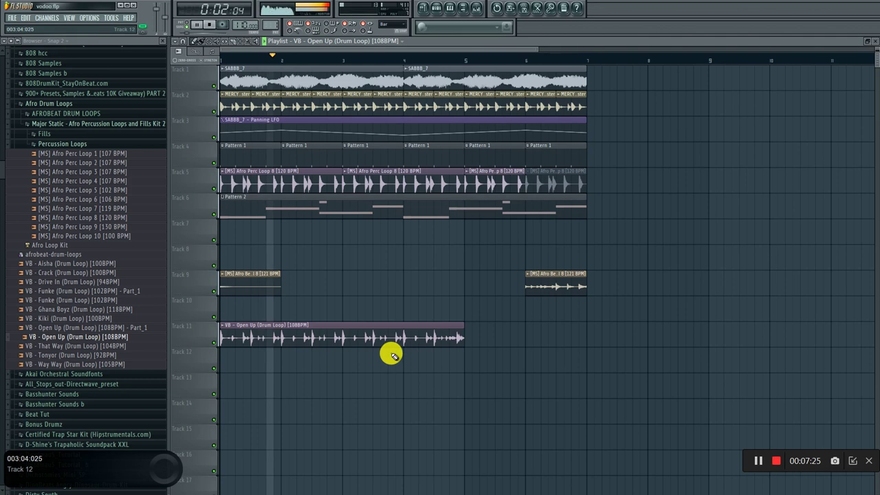
pyautogui.moveTo(291, 332); pyautogui.dragTo(658, 318)
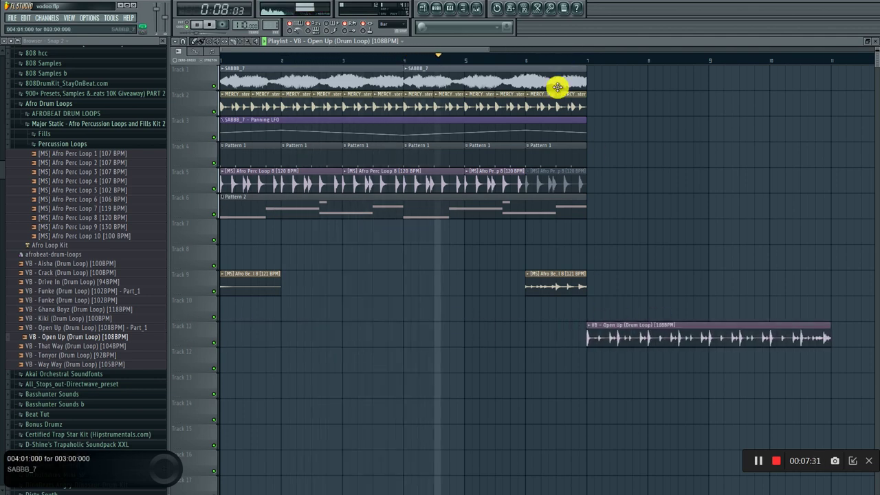
# Add SABBB_7 clips on Track 1 at bars 7 and 10, and a second VB - Open Up clip on Track 11 at bar 11.
pyautogui.scroll(2, 665, 57)
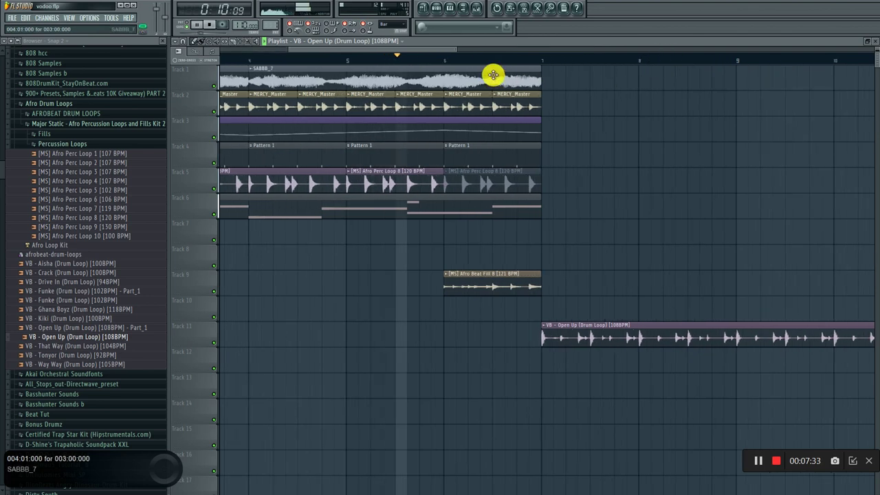
pyautogui.click(542, 82)
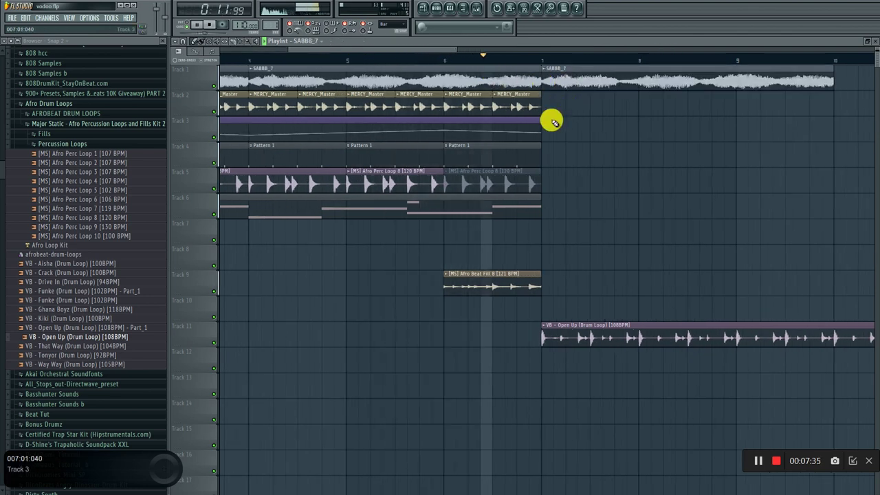
pyautogui.moveTo(442, 47); pyautogui.dragTo(483, 39)
pyautogui.click(678, 84)
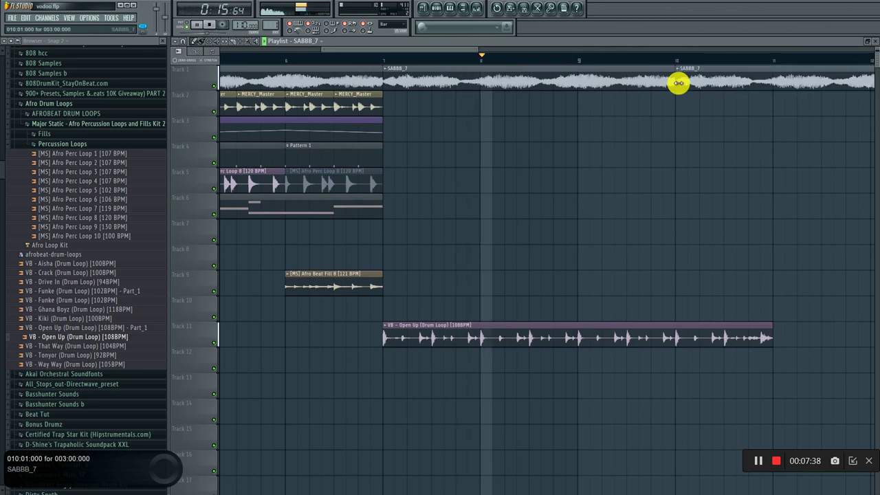
pyautogui.click(773, 337)
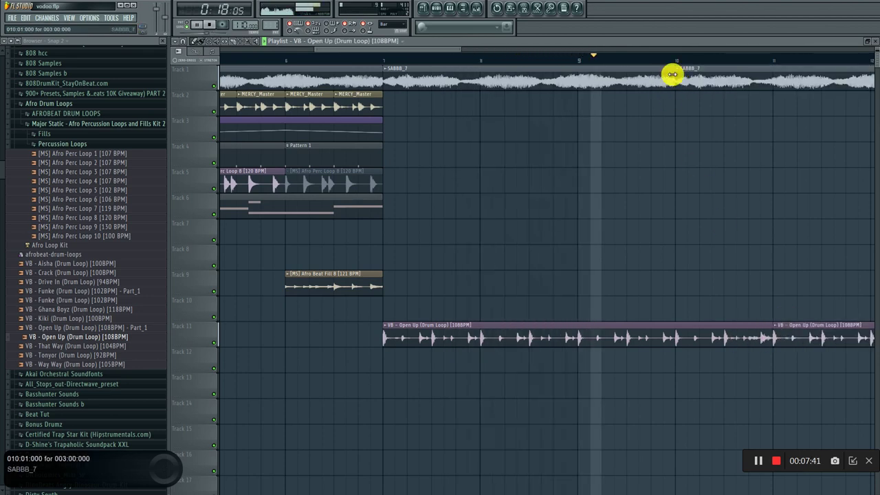
pyautogui.scroll(-5, 659, 59)
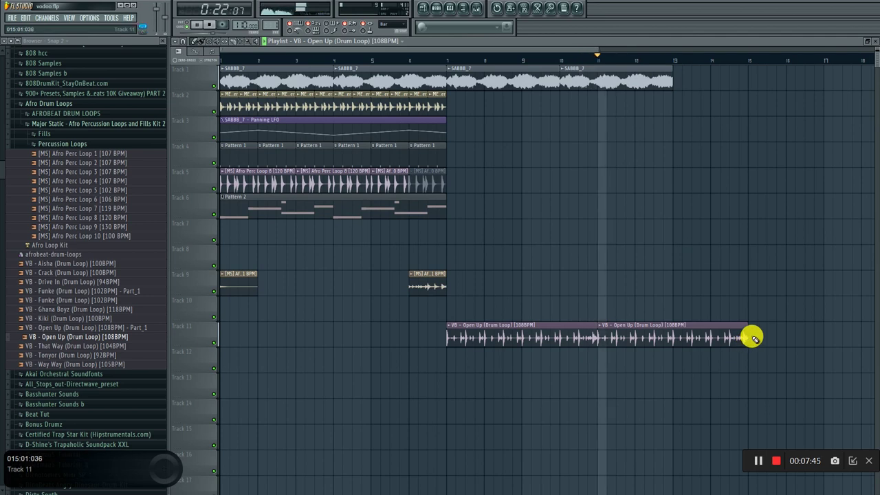
# Add a third VB - Open Up clip at bar 15 and further SABBB_7 clips at bars 13 and 16.
pyautogui.click(752, 337)
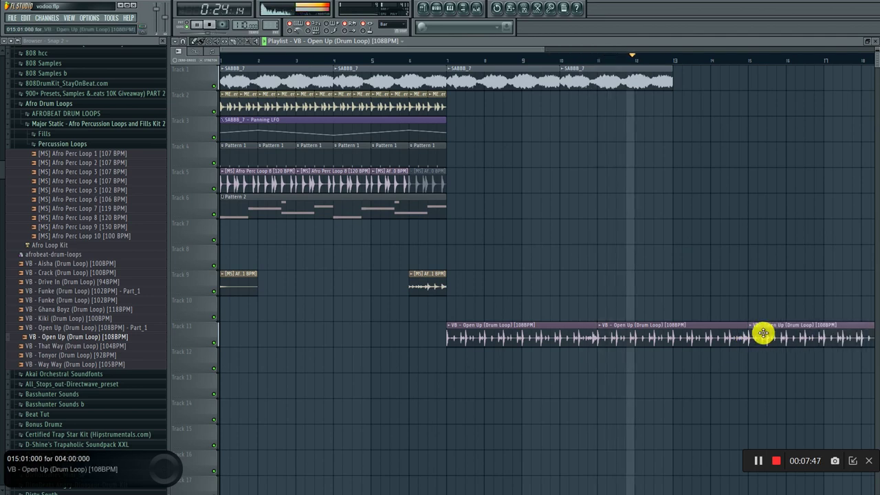
pyautogui.click(678, 81)
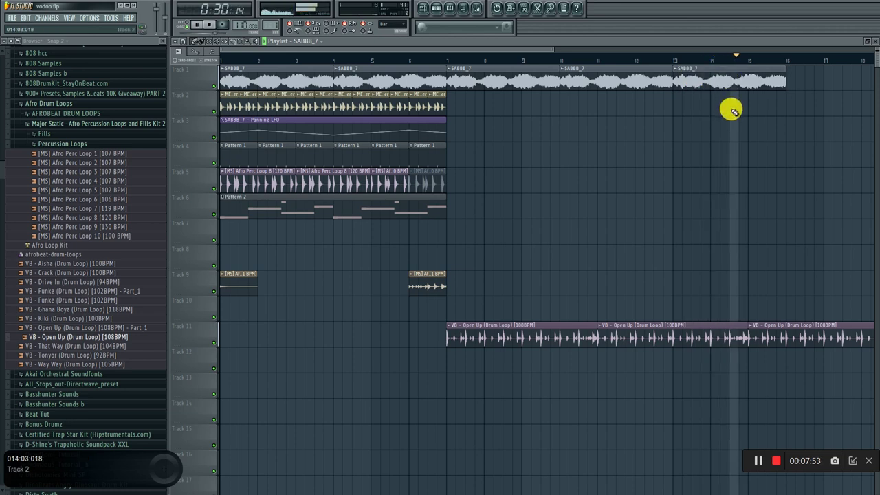
pyautogui.click(791, 83)
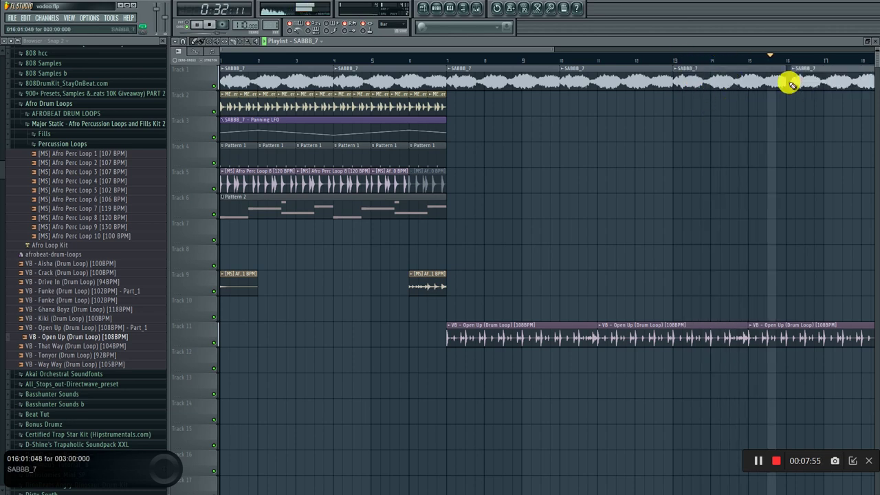
# Open the channel settings of the VB - Open Up (Drum Loop) clip and lower its channel volume.
pyautogui.moveTo(437, 52); pyautogui.dragTo(506, 47)
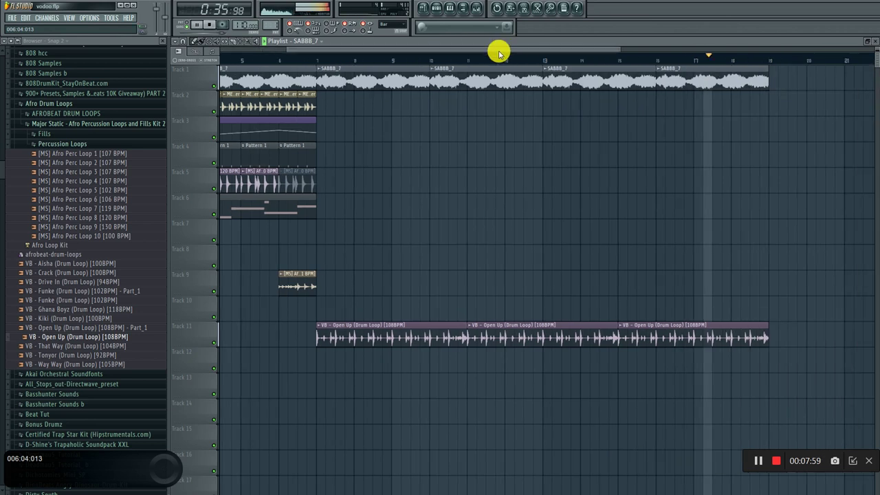
pyautogui.scroll(-2, 491, 62)
pyautogui.doubleClick(483, 331)
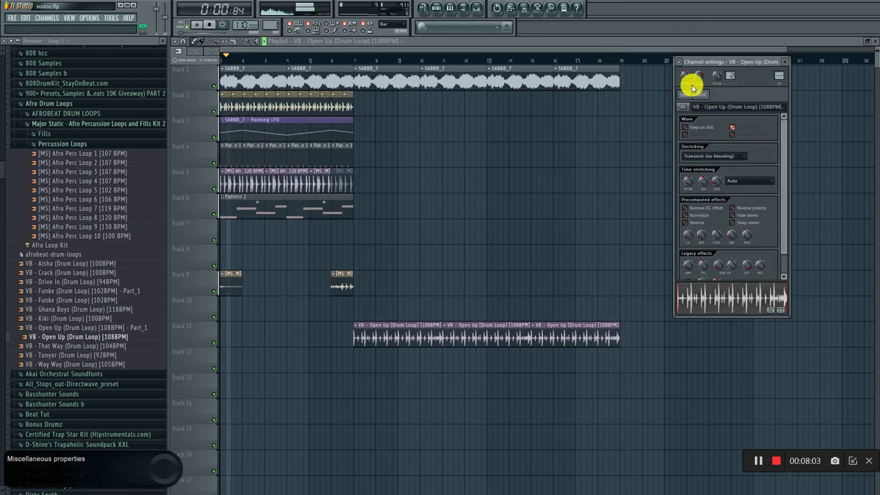
pyautogui.moveTo(699, 77); pyautogui.dragTo(700, 95)
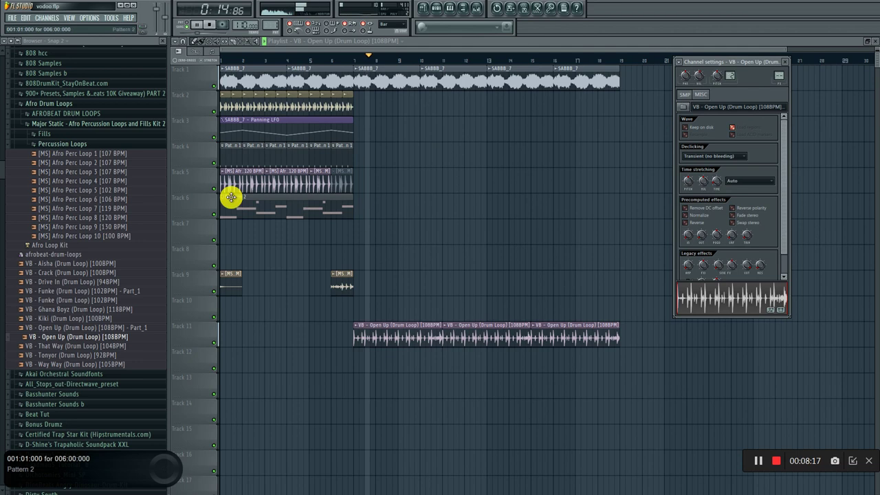
# Expand the Fills folder of the Major Static kit to view the Afro Beat Fills, and return to the playlist.
pyautogui.click(63, 145)
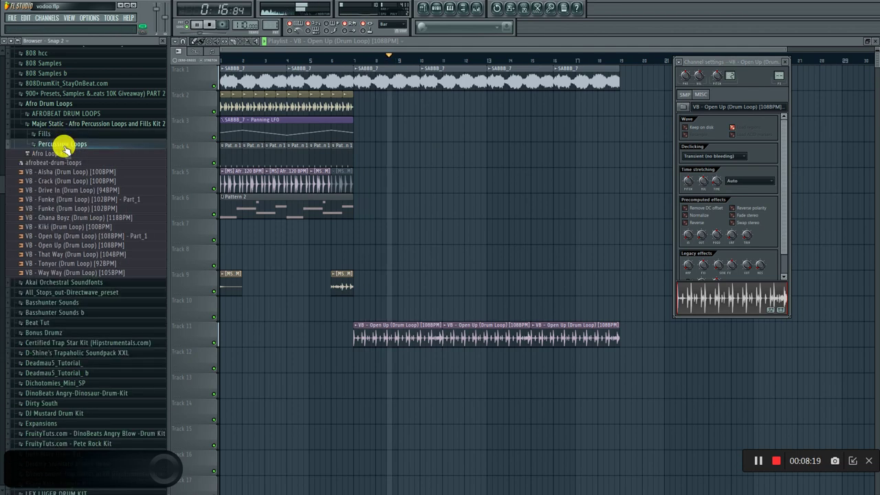
pyautogui.click(62, 145)
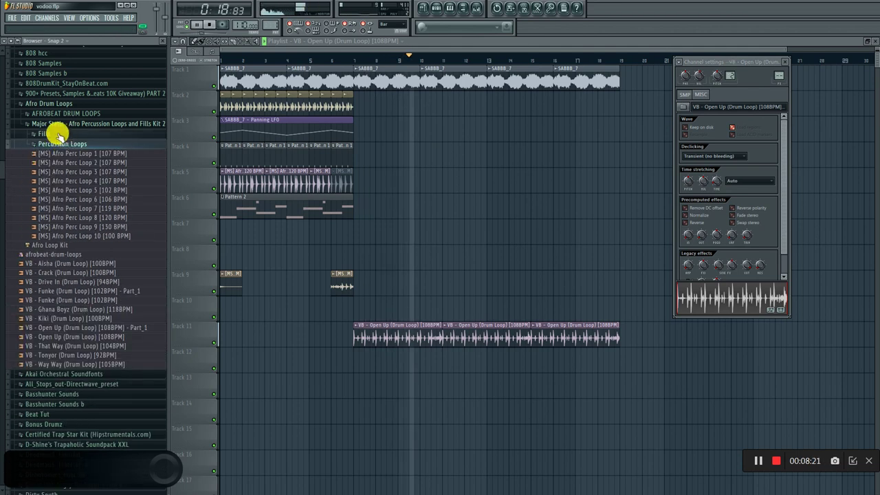
pyautogui.click(59, 134)
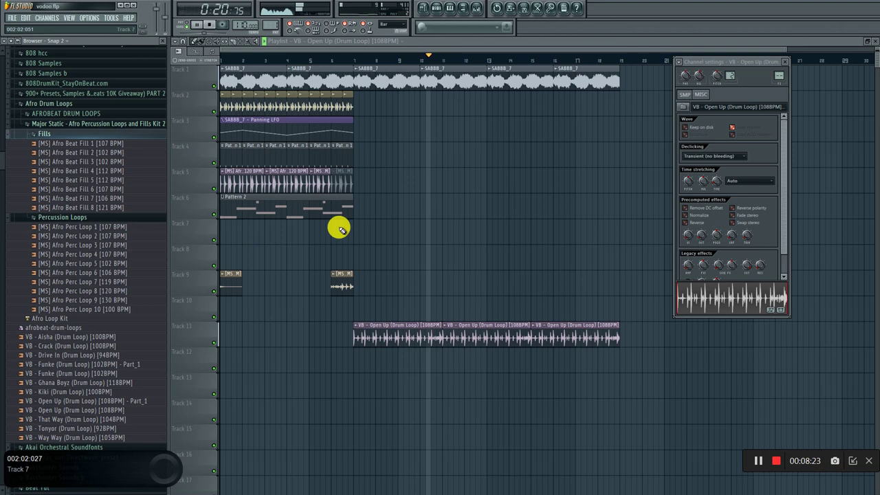
pyautogui.click(436, 38)
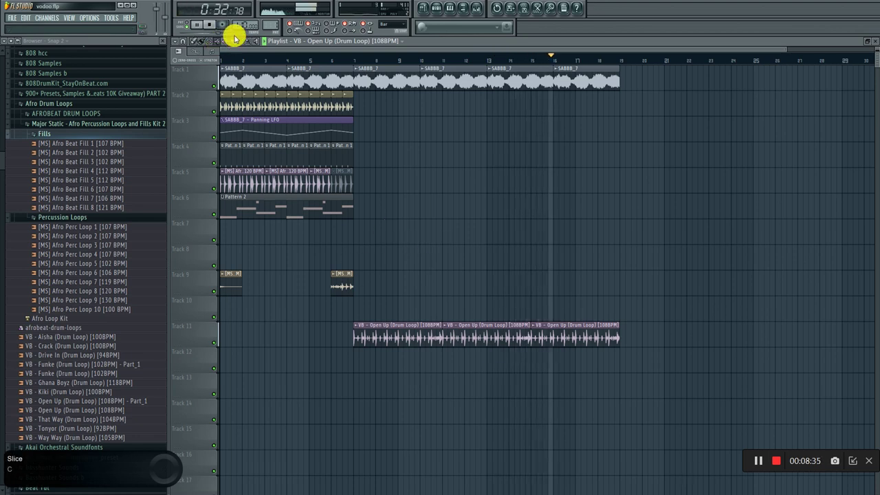
# Select the three VB - Open Up clips on Track 11 and move them up to Track 7.
pyautogui.moveTo(334, 323); pyautogui.dragTo(665, 357)
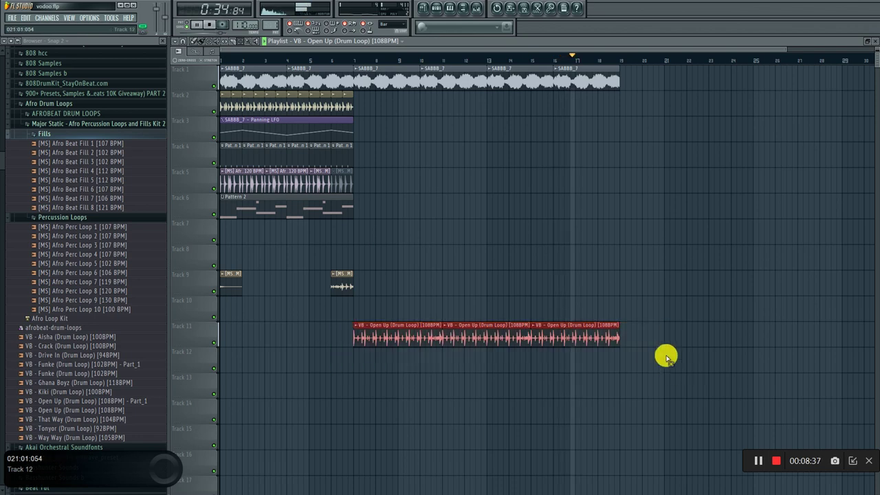
pyautogui.hotkey('shift', 'Up')
pyautogui.hotkey('shift', 'Up')
pyautogui.hotkey('shift', 'Up')
pyautogui.hotkey('shift', 'Up')
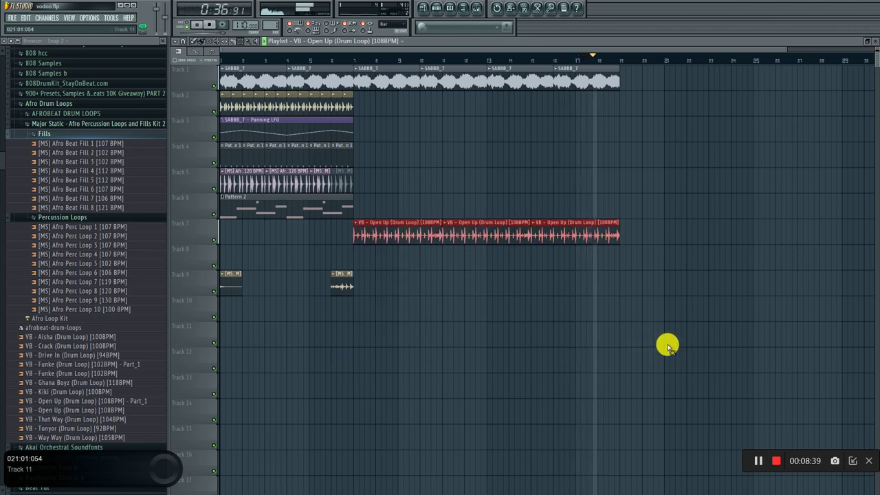
pyautogui.click(544, 308)
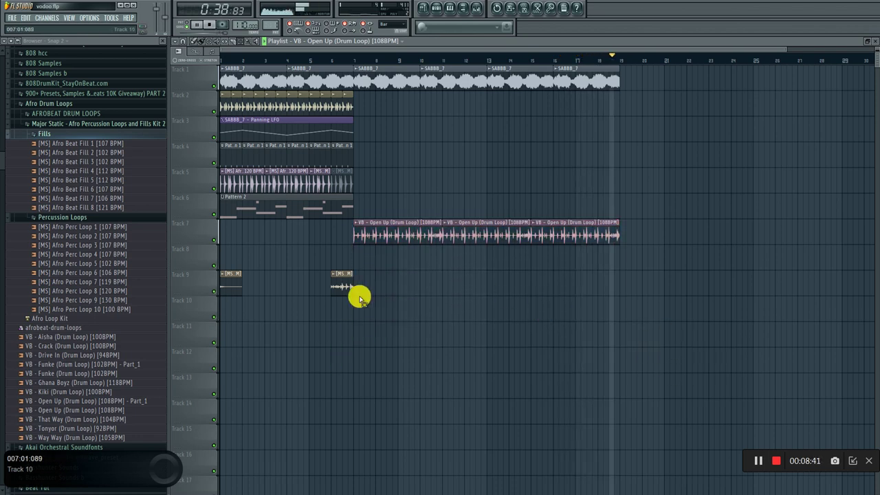
# Place a copy of the [MS] Afro Beat Fill 8 clip on Track 9 at bar 18.
pyautogui.click(193, 40)
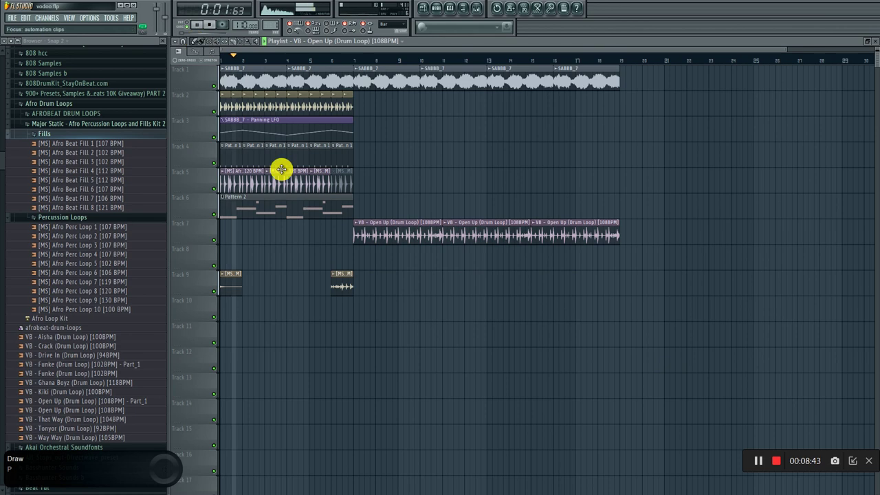
pyautogui.click(342, 284)
pyautogui.click(478, 286)
pyautogui.moveTo(511, 298); pyautogui.dragTo(609, 302)
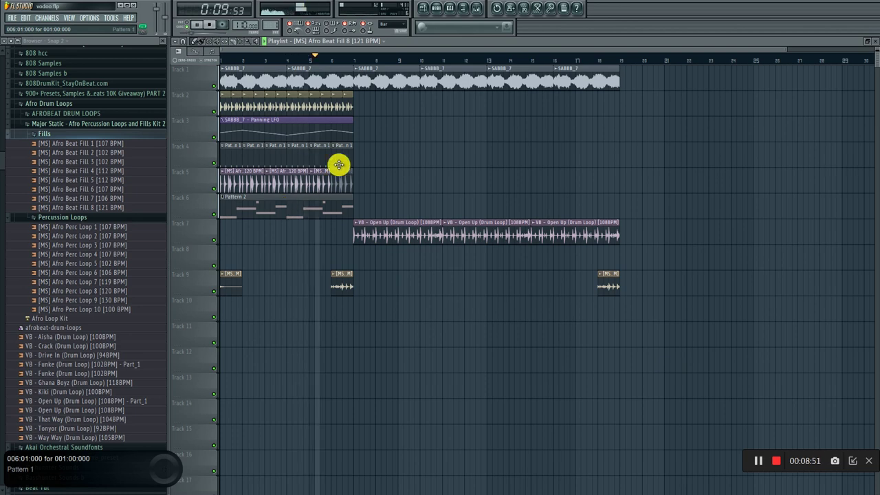
# Set the playlist snap to Bar and fill Track 4 with one-bar Pattern 1 clips from bar 7 through bar 18.
pyautogui.click(182, 41)
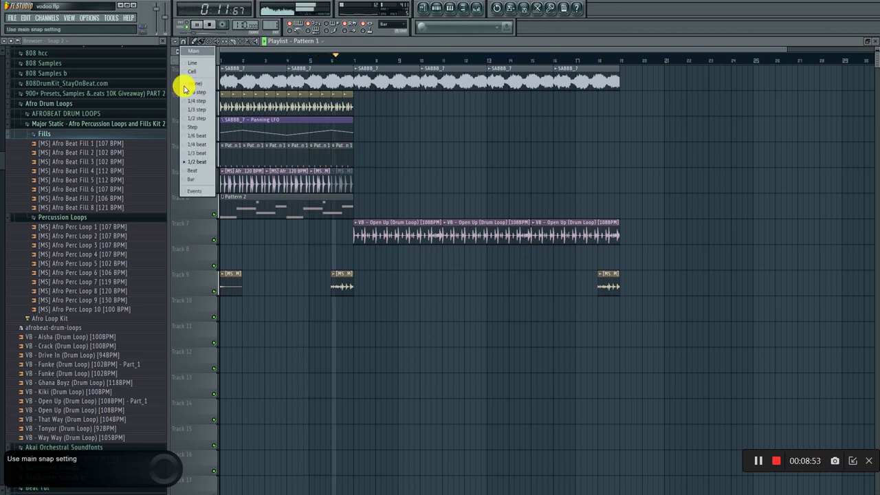
pyautogui.click(187, 179)
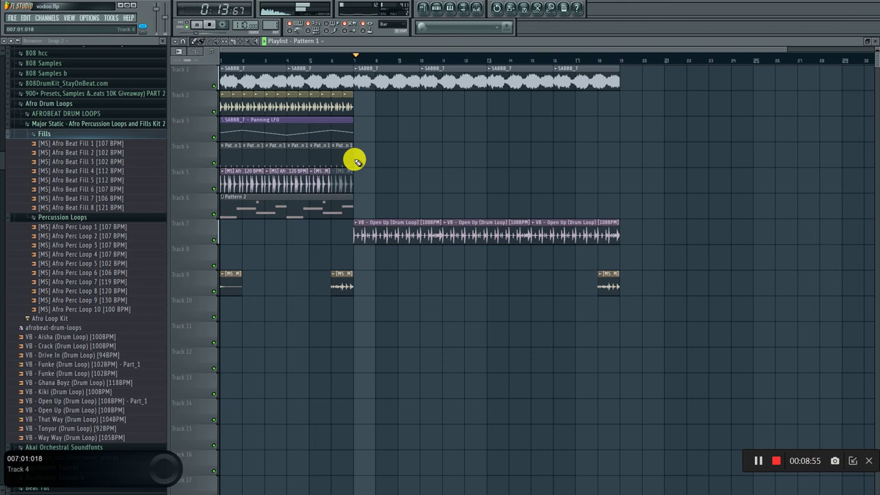
pyautogui.moveTo(357, 159); pyautogui.dragTo(382, 160)
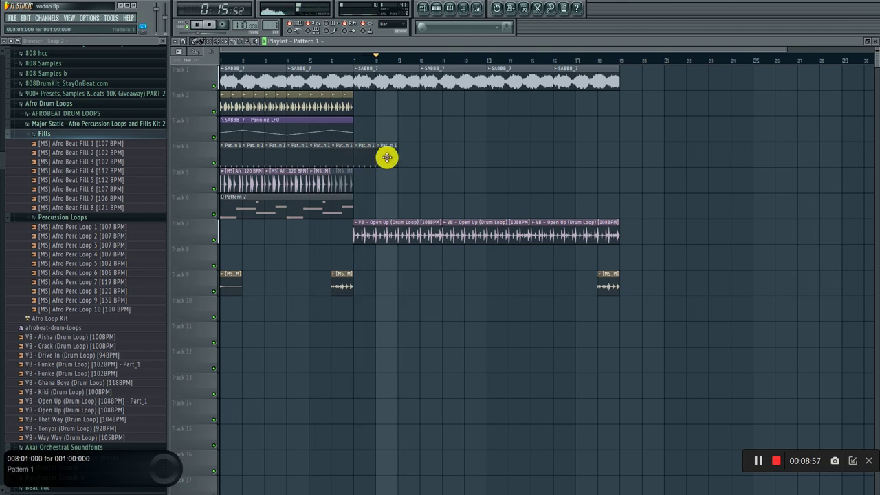
pyautogui.moveTo(425, 157); pyautogui.dragTo(520, 159)
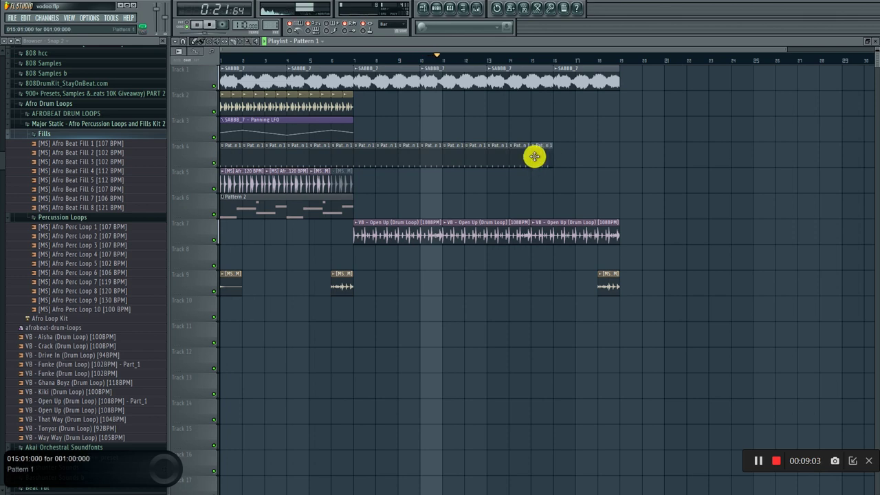
pyautogui.moveTo(557, 157); pyautogui.dragTo(604, 156)
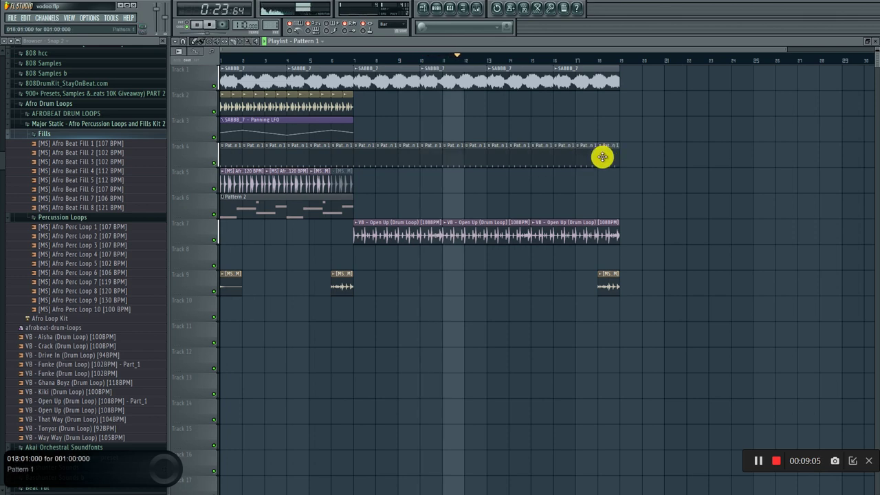
# Route the VB - Open Up channel to mixer insert 4 and load Fruity Parametric EQ 2 in its second effect slot.
pyautogui.doubleClick(409, 226)
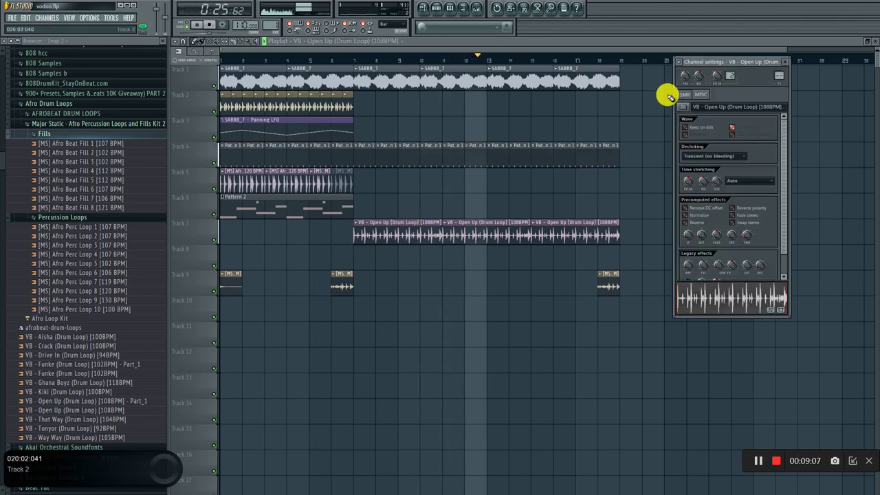
pyautogui.click(683, 64)
pyautogui.click(687, 78)
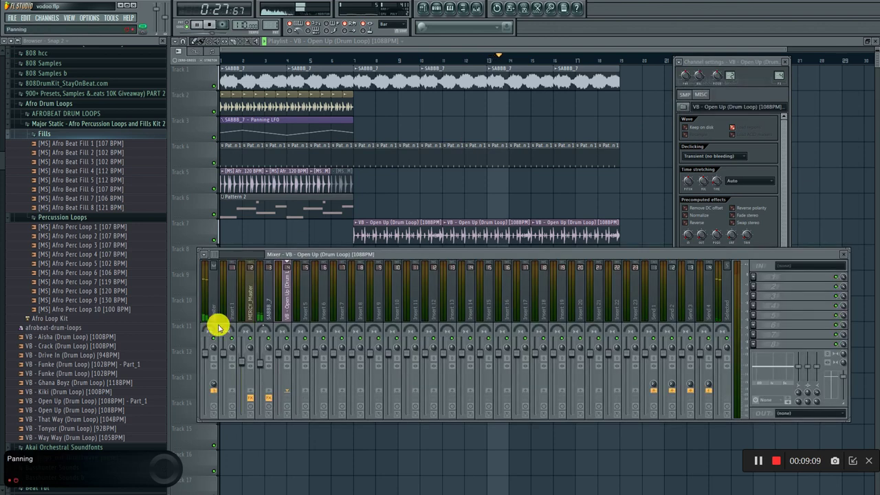
pyautogui.click(753, 287)
pyautogui.click(772, 417)
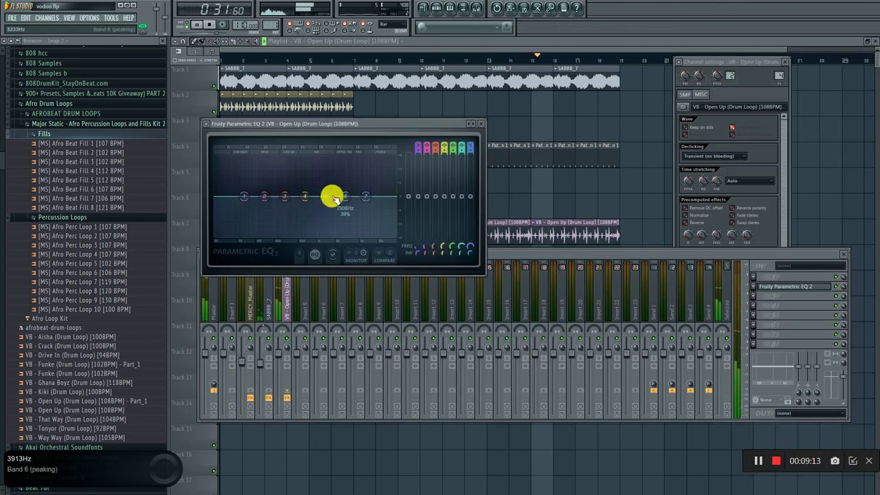
# Apply a preset to the Open Up loop's Parametric EQ 2 and adjust its lowest band.
pyautogui.rightClick(472, 124)
pyautogui.click(481, 165)
pyautogui.moveTo(236, 197); pyautogui.dragTo(244, 199)
pyautogui.click(481, 125)
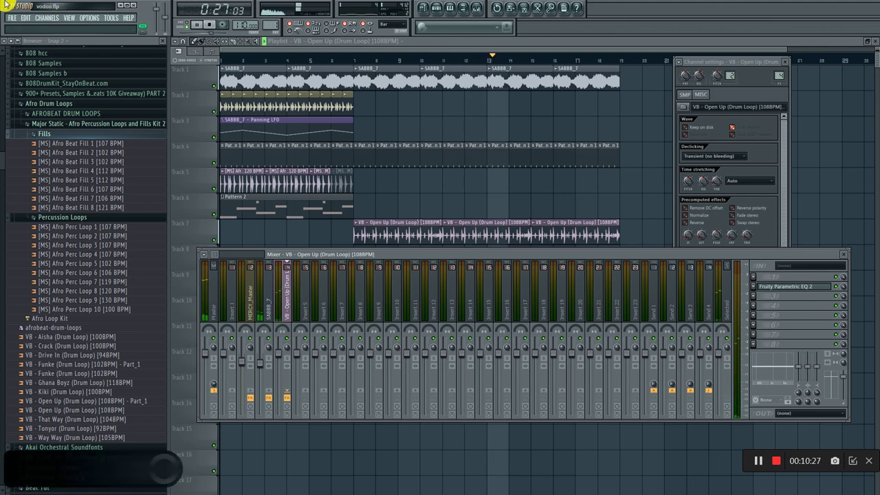
# Save the vodoo.flp project and stop playback.
pyautogui.click(16, 18)
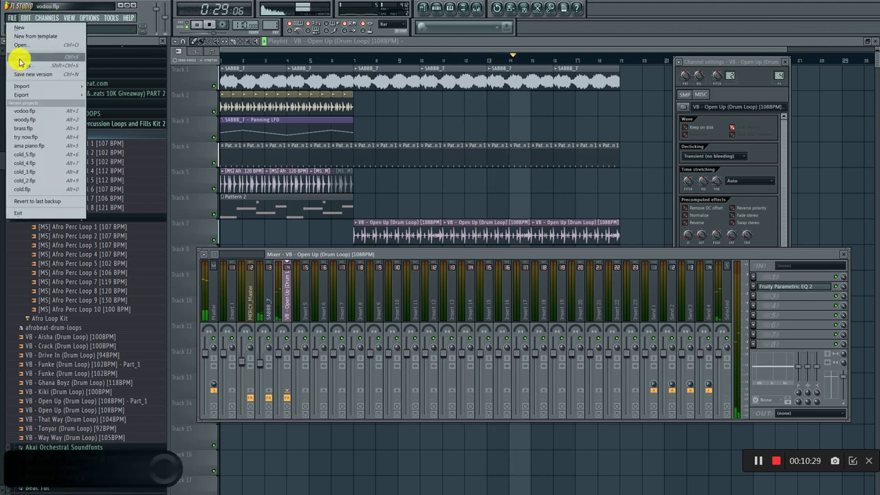
pyautogui.click(87, 43)
pyautogui.click(205, 26)
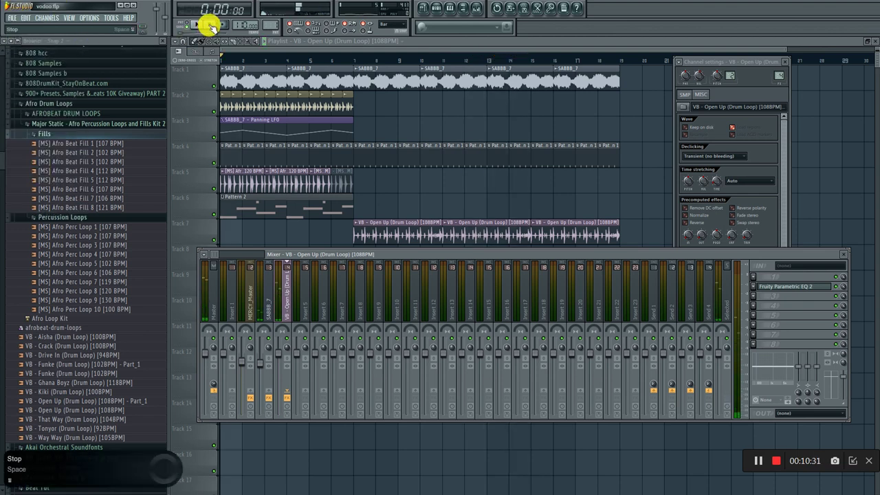